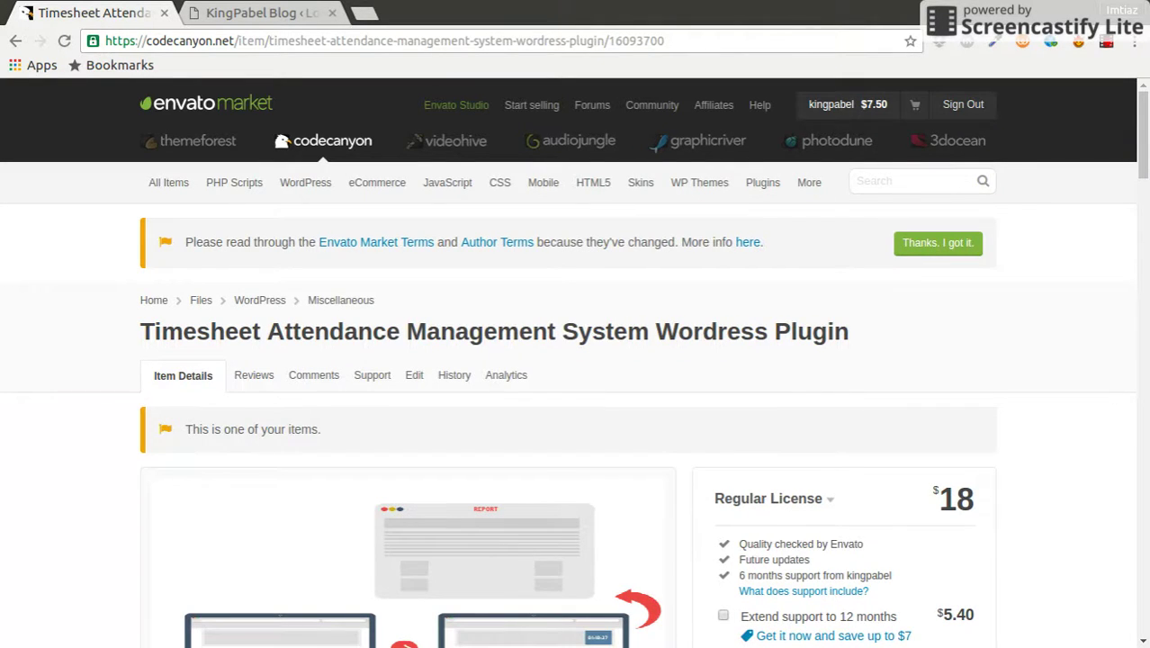
Review the Timesheet Attendance item page on CodeCanyon, highlighting the plugin title.
mouse_move(140, 333)
left_mouse_down()
mouse_move(330, 349)
mouse_move(914, 357)
left_mouse_up()
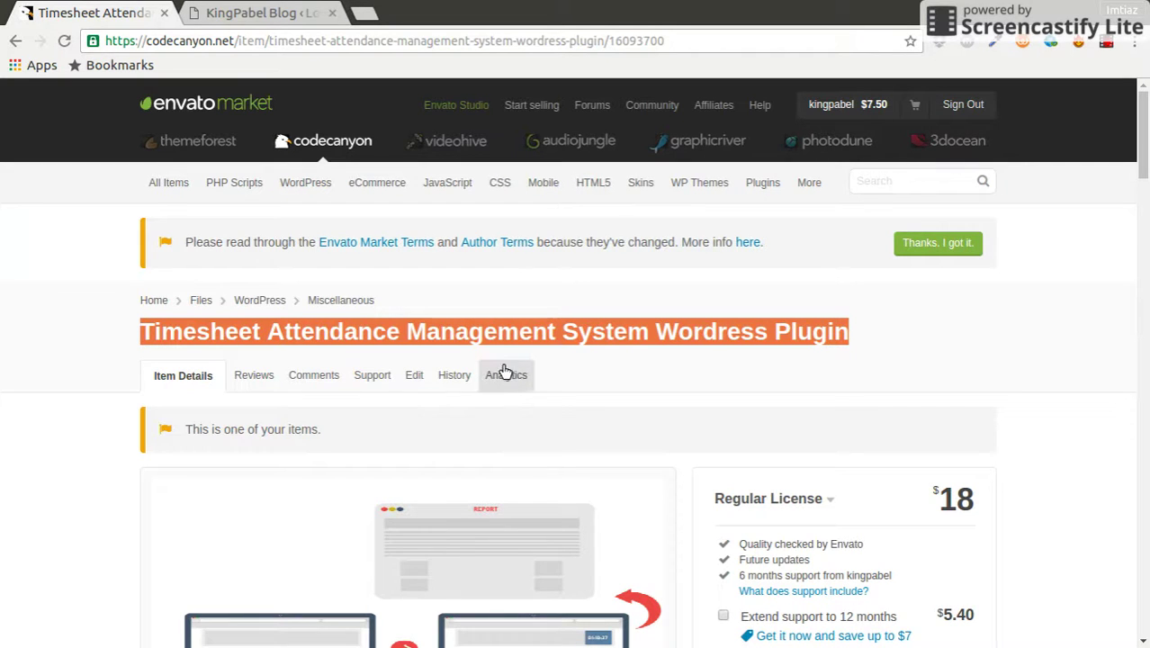
scroll(522, 372, "down", 3)
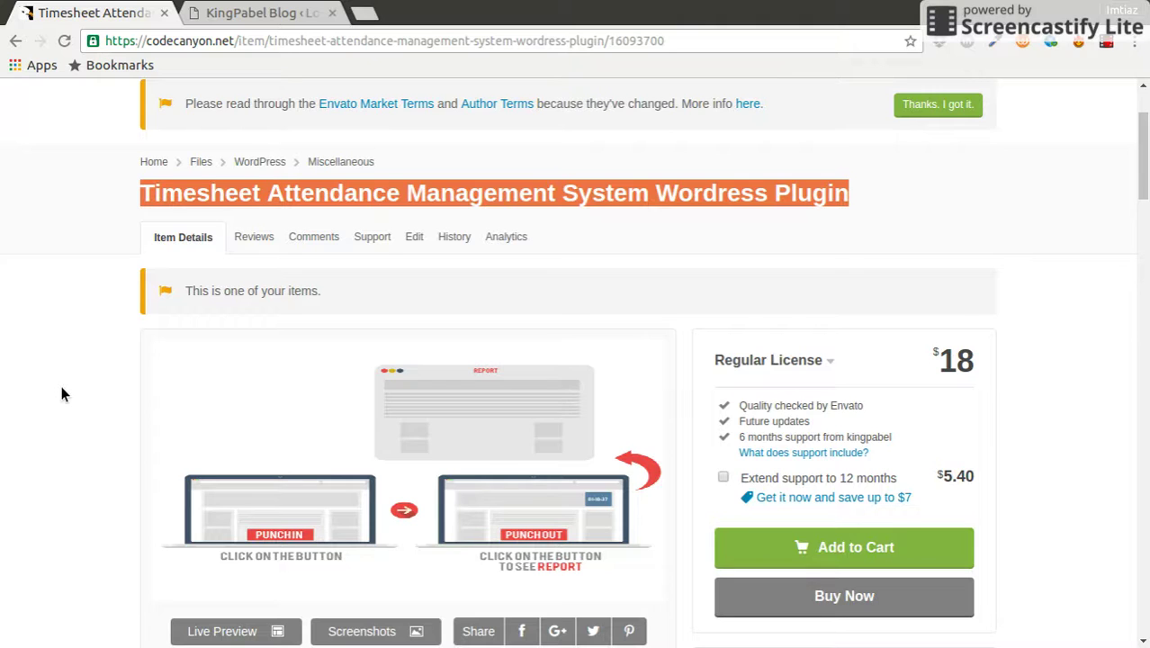
left_click(63, 394)
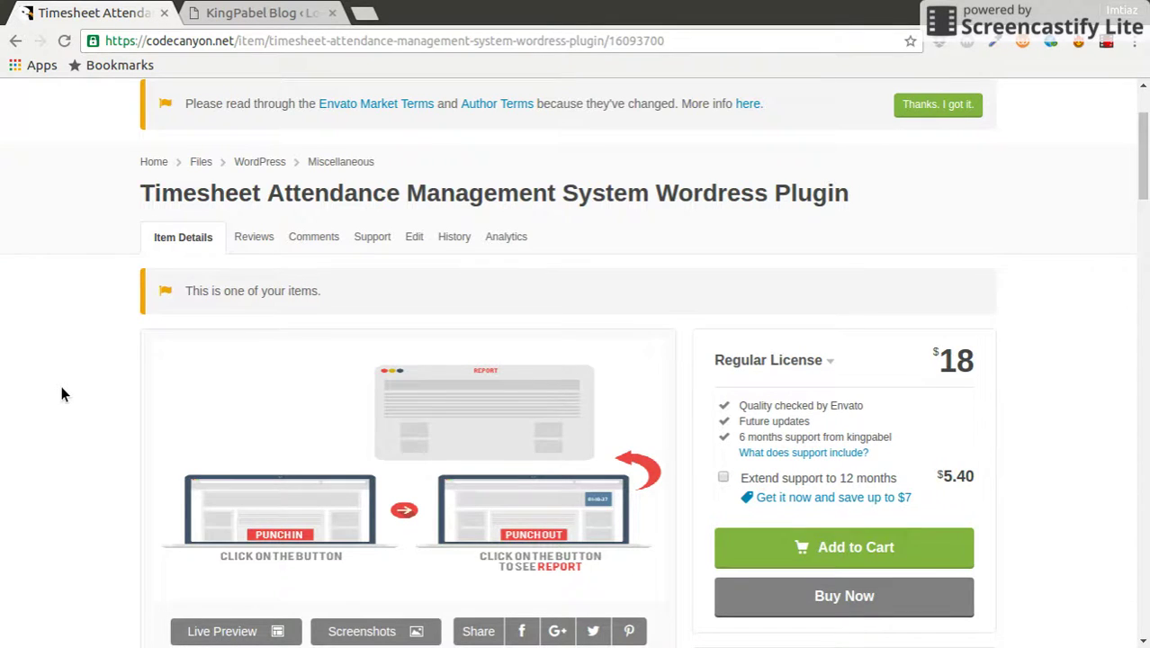
scroll(62, 393, "down", 3)
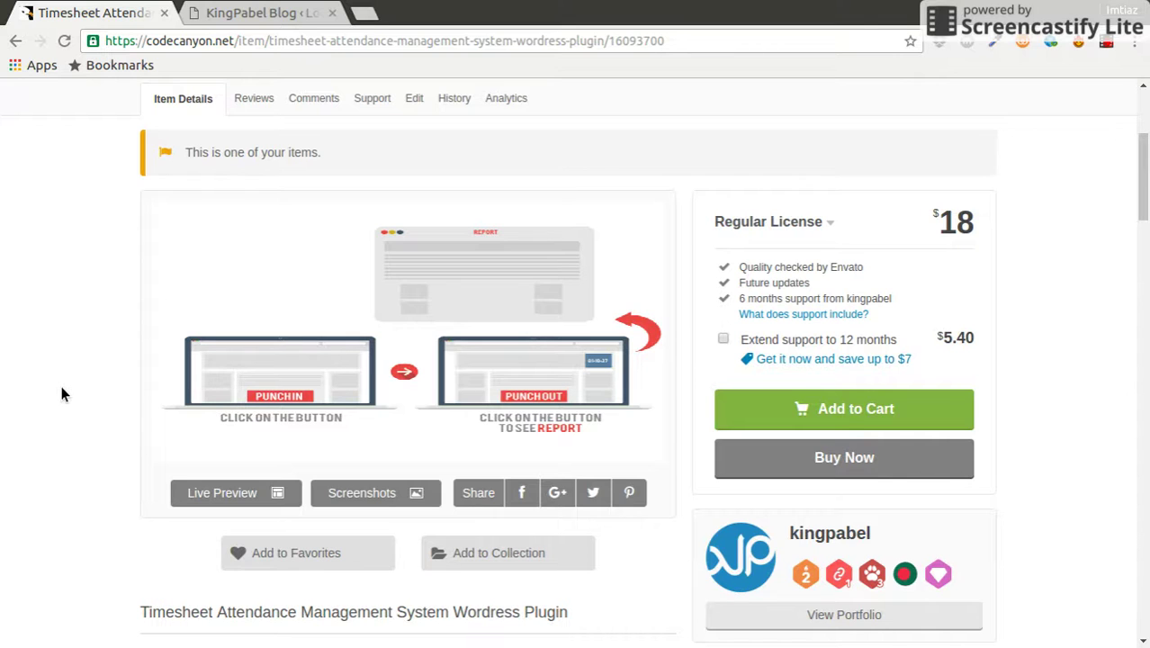
scroll(62, 393, "up", 3)
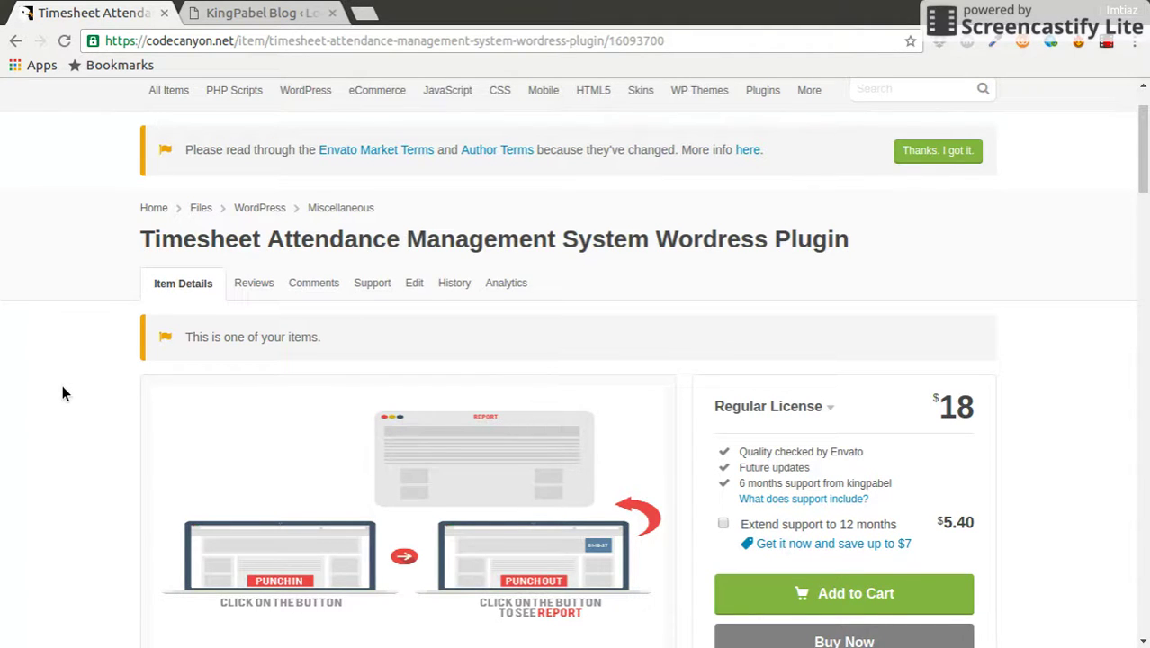
scroll(62, 392, "down", 3)
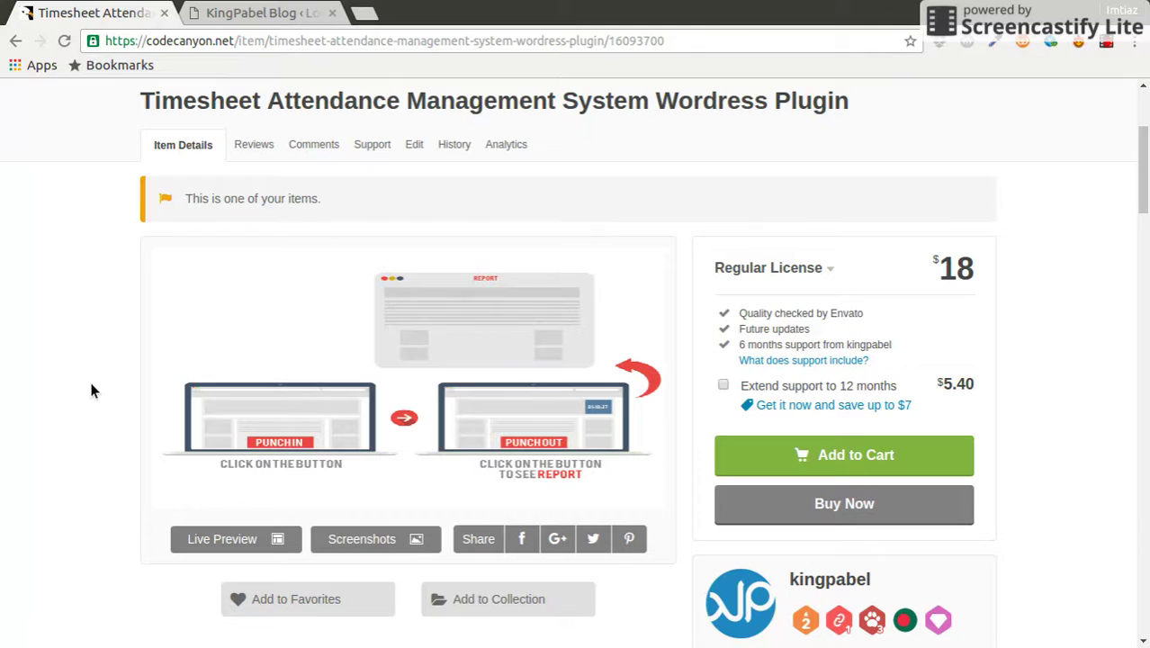
Scroll back through the item page and highlight the plugin title again.
scroll(90, 378, "down", 6)
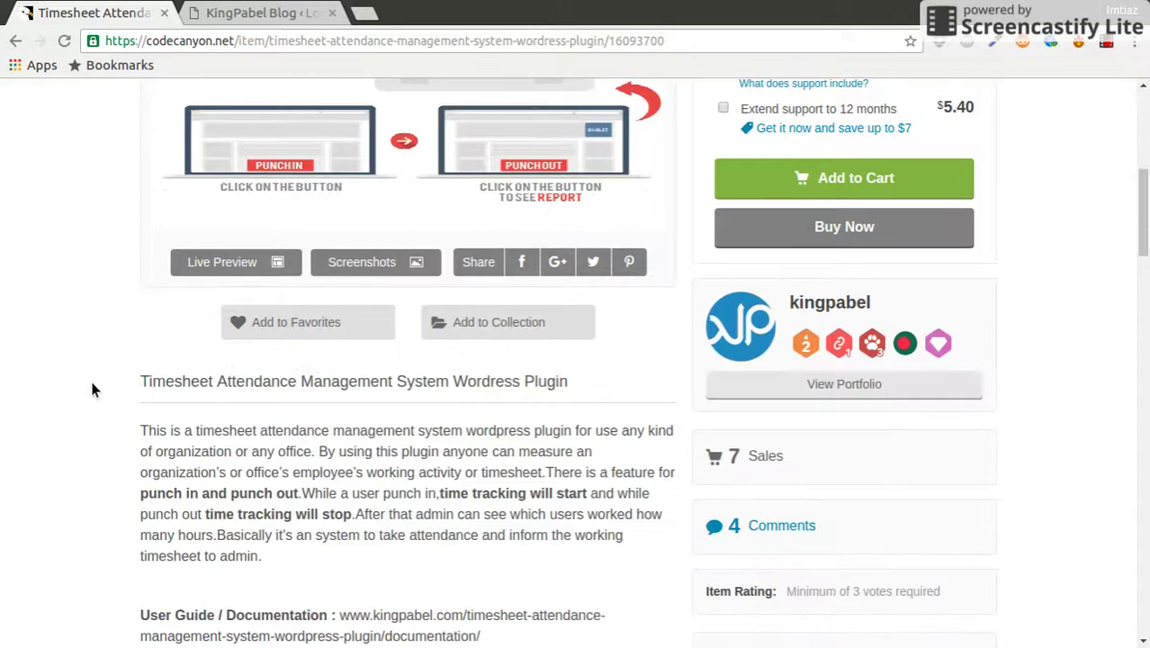
scroll(72, 297, "up", 3)
scroll(88, 364, "up", 3)
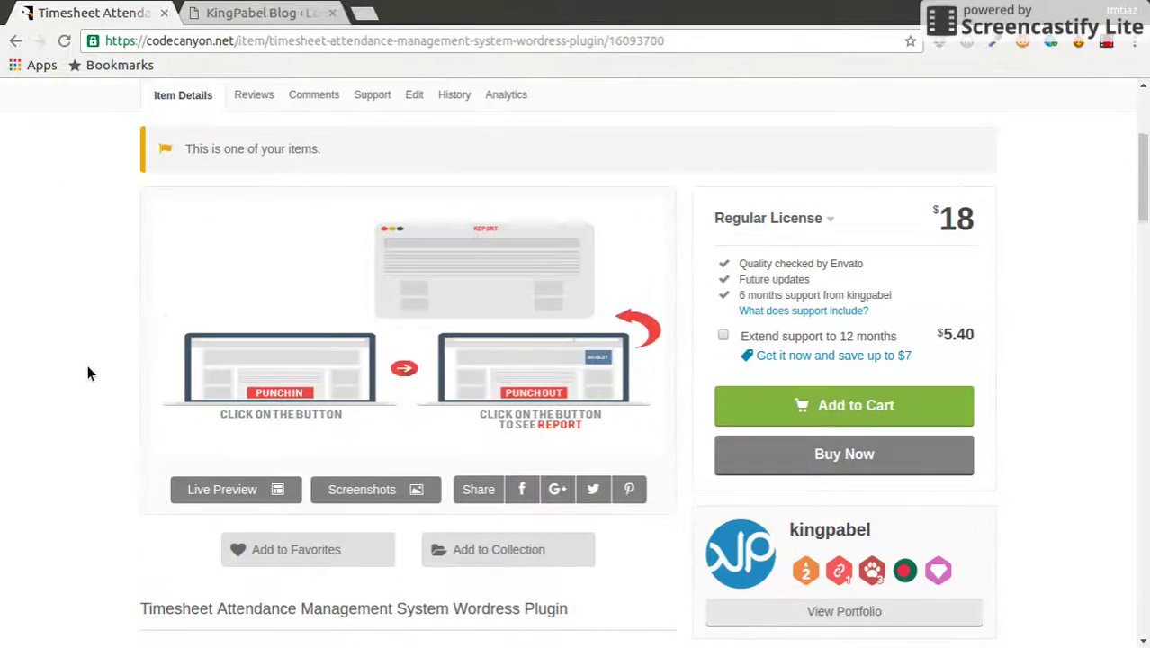
scroll(89, 365, "up", 3)
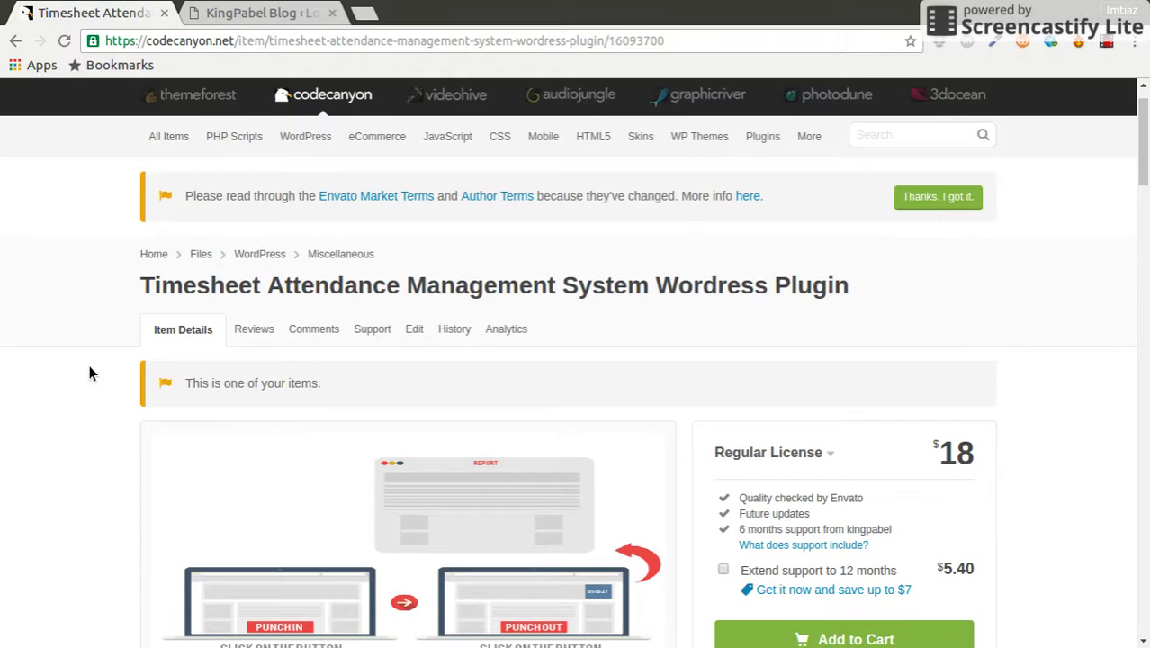
scroll(89, 371, "down", 3)
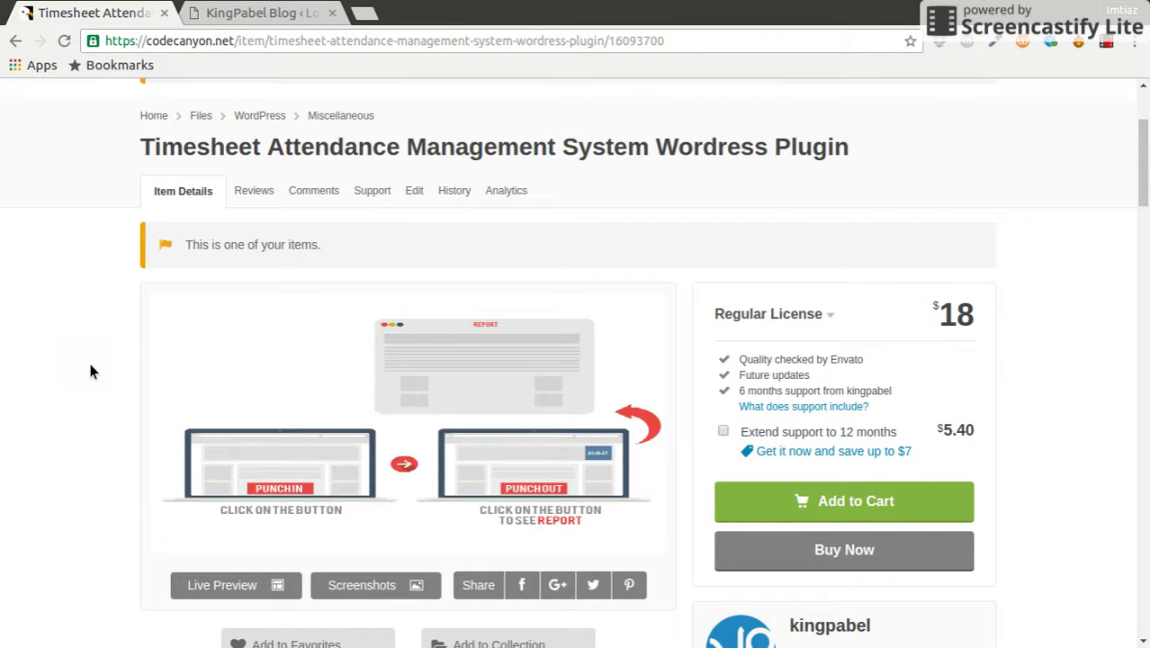
left_click_drag(139, 147, 945, 162)
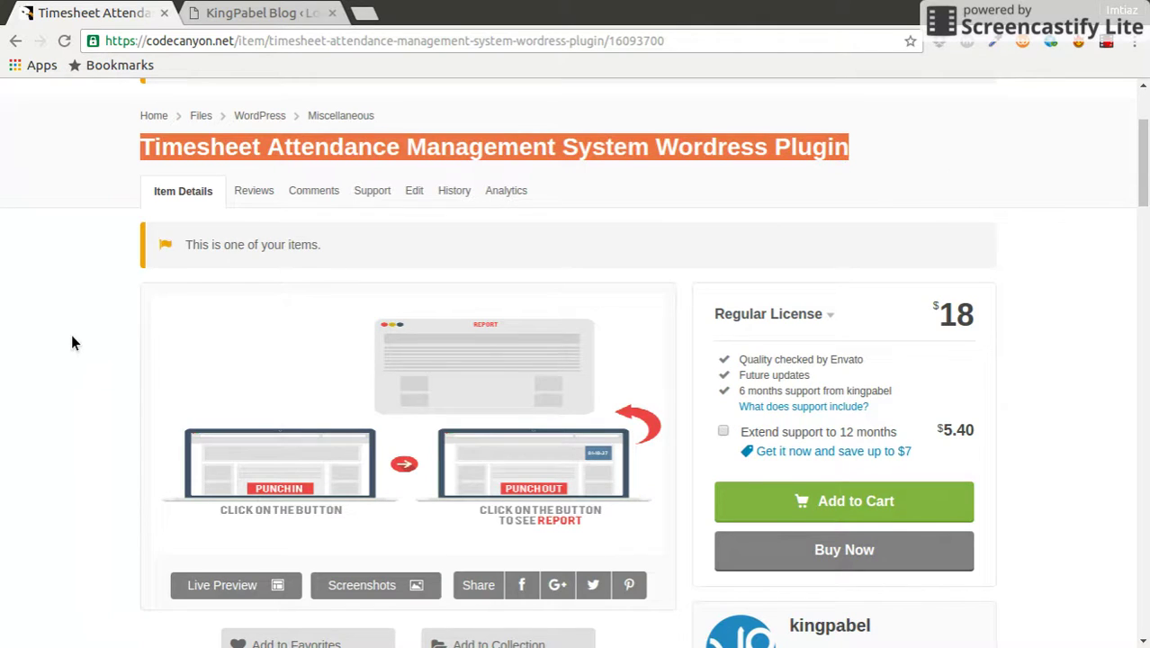
left_click(72, 337)
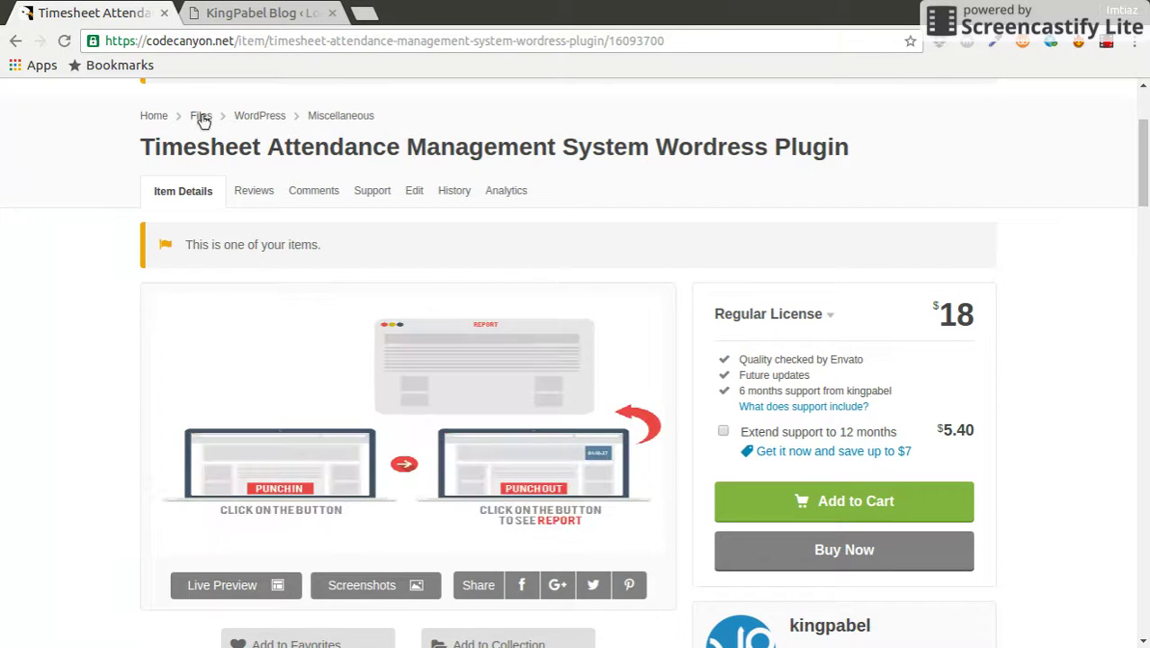
Open the Timesheet Attendance Management System item from the author's portfolio.
left_click(17, 42)
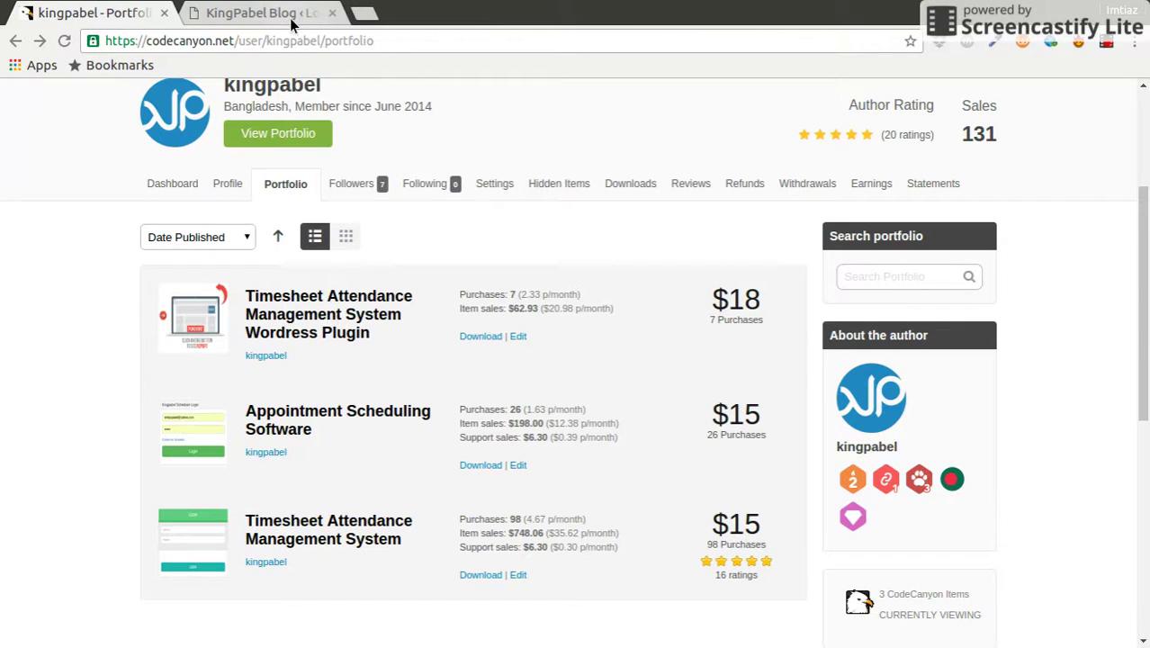
left_click(15, 41)
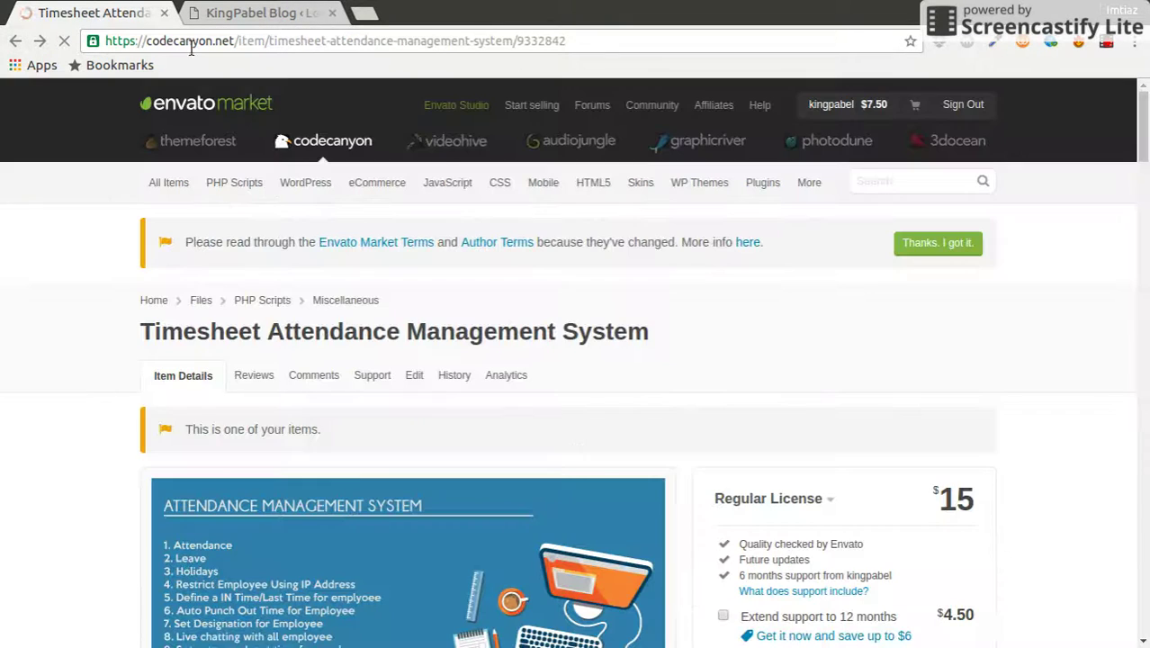
left_click(258, 14)
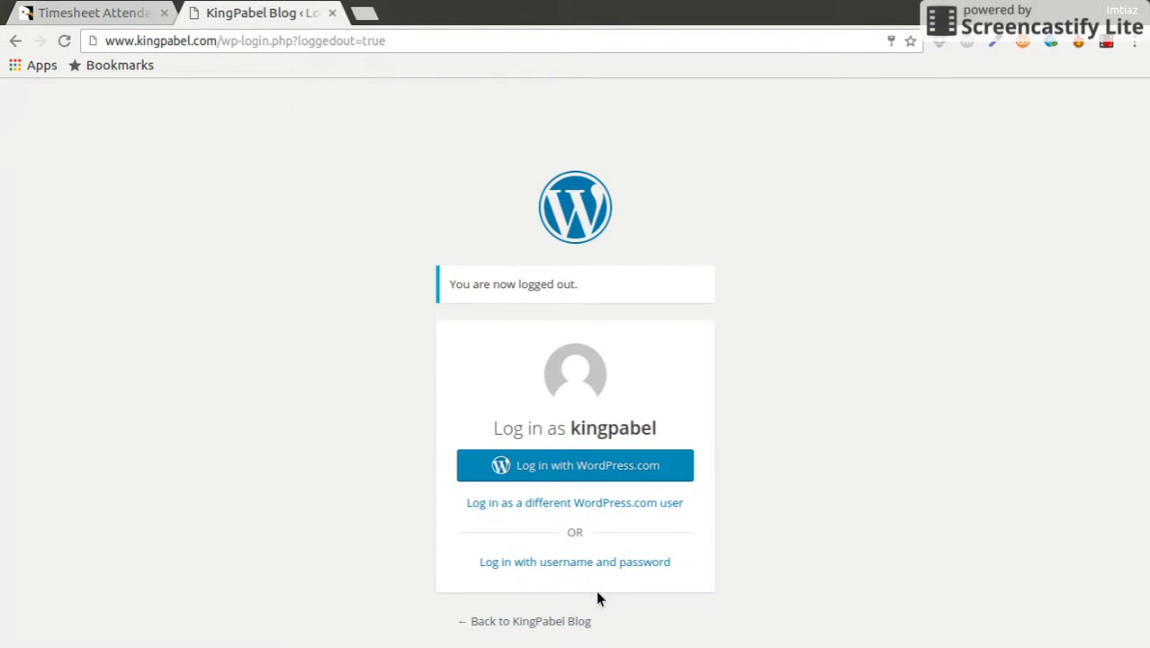
Log in with WordPress.com, reload wp-admin, and view Plugins > Installed Plugins.
left_click(600, 473)
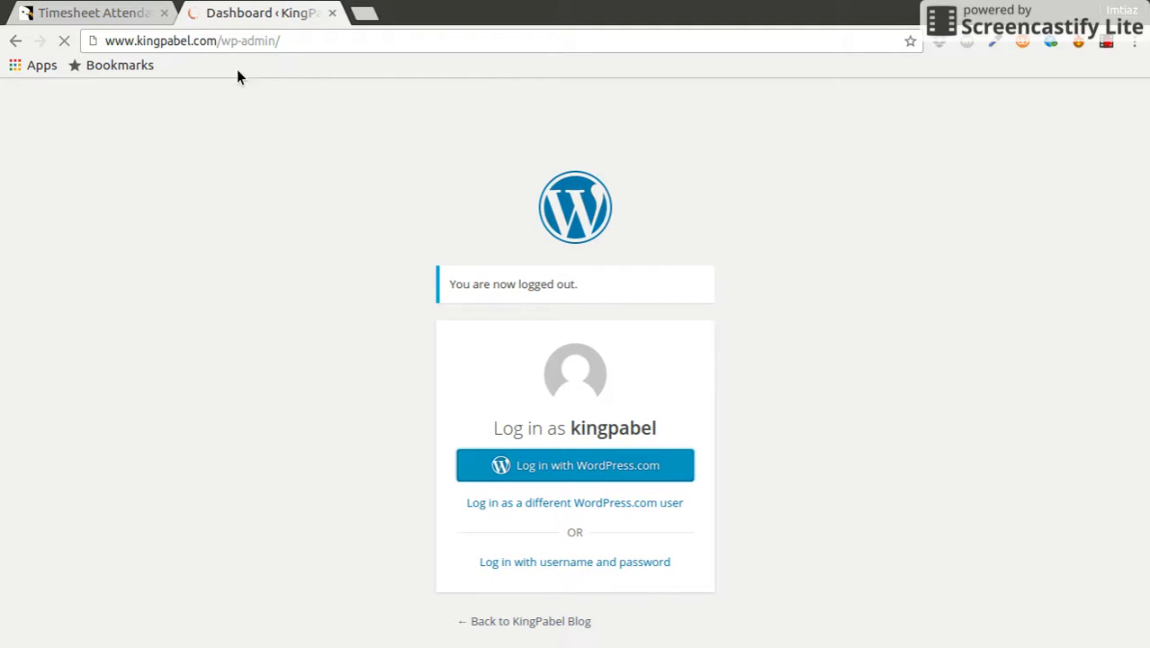
left_click(304, 50)
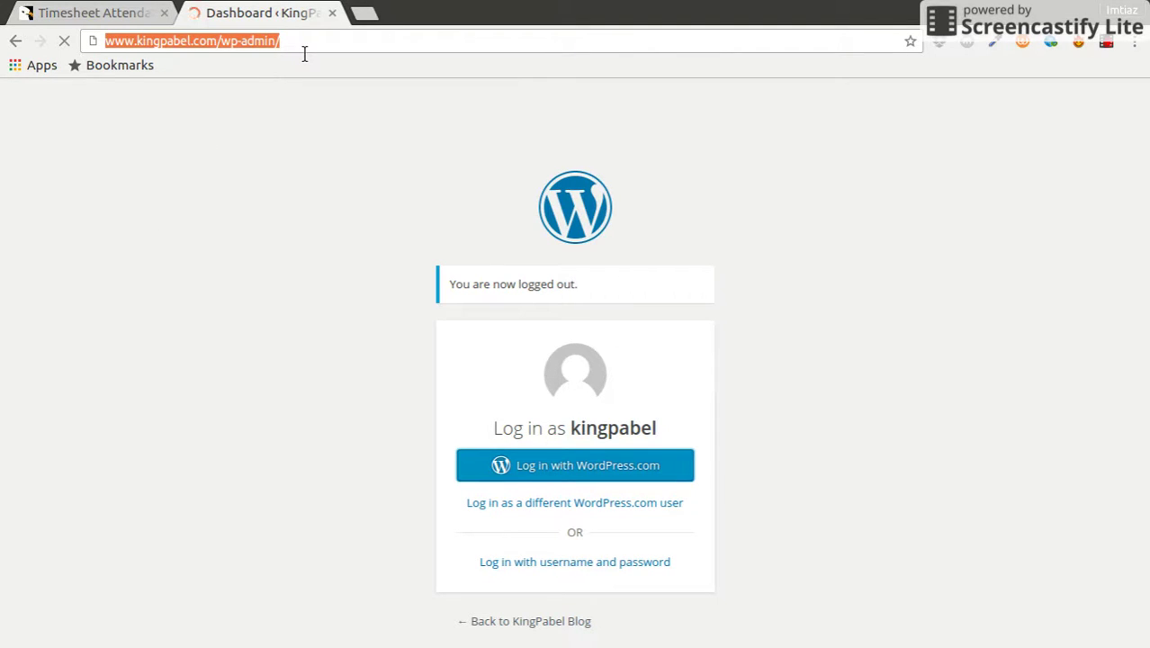
key("Return")
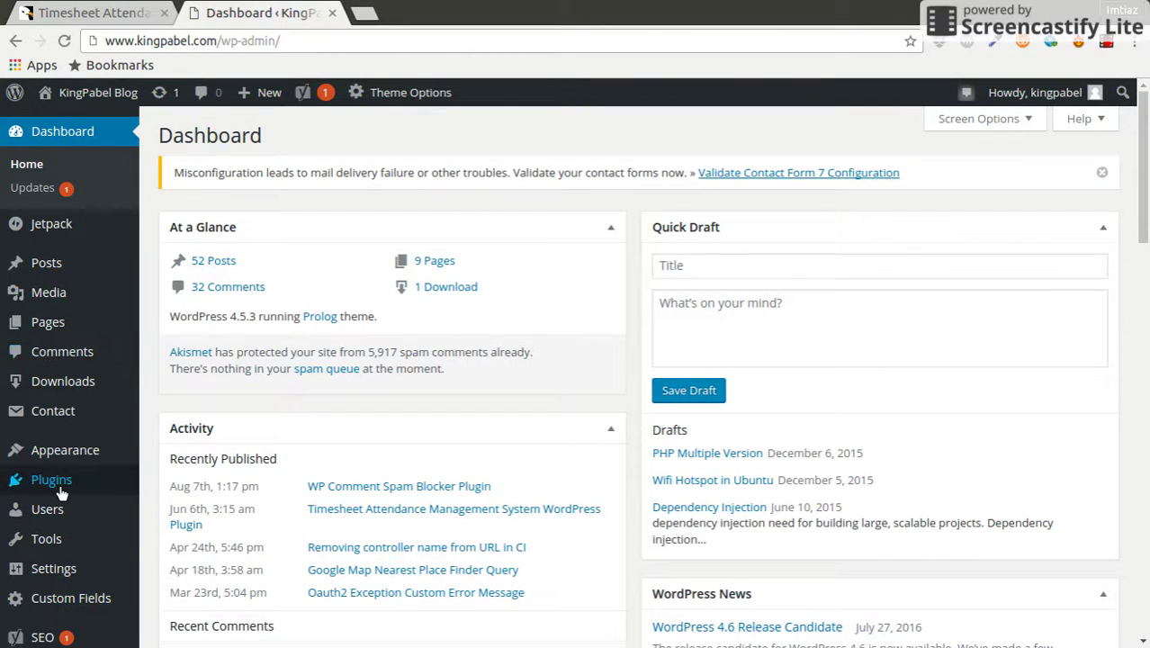
mouse_move(51, 480)
left_click(196, 488)
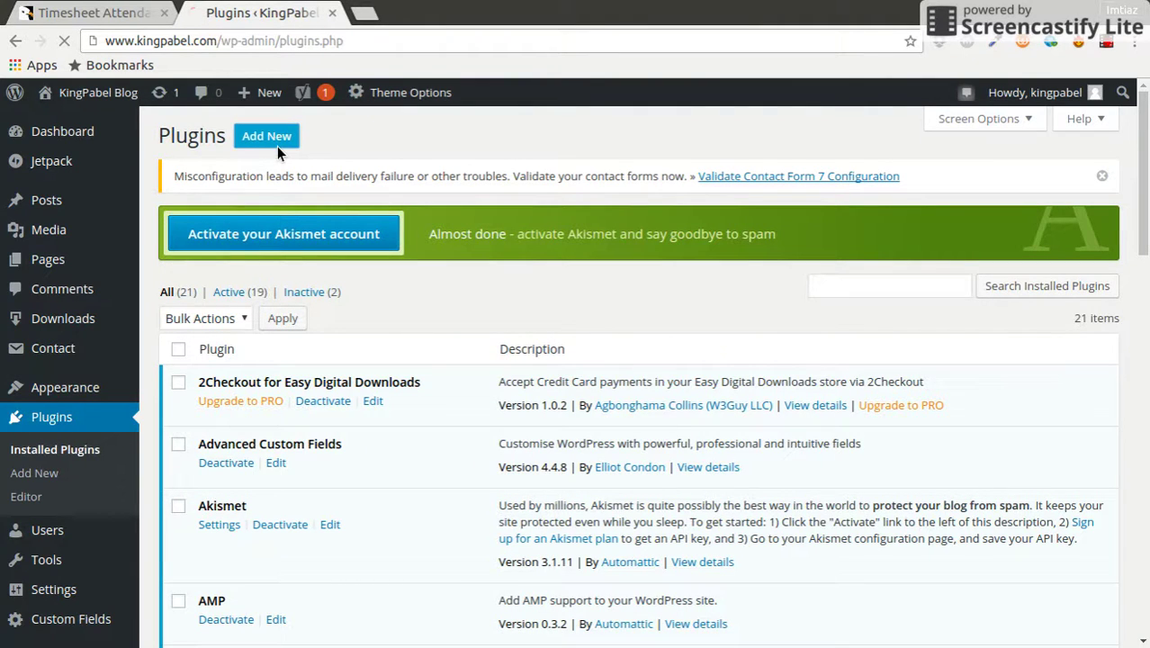
Upload wordpress-attendance-management.zip through Upload Plugin, then install and activate it.
left_click(277, 146)
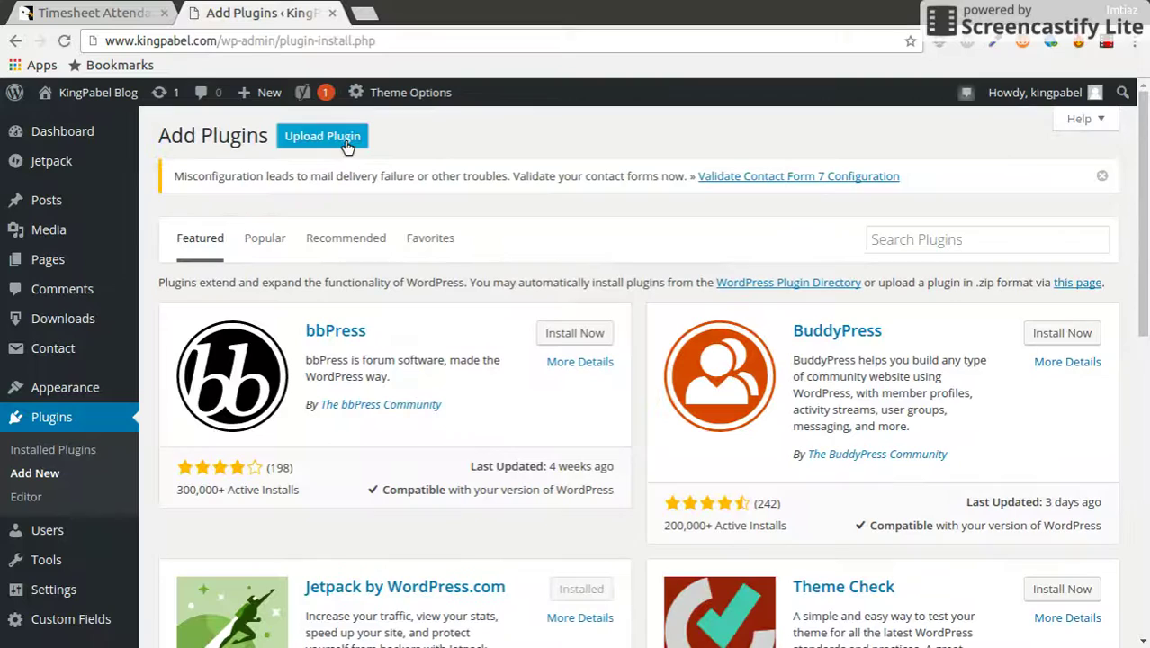
left_click(345, 146)
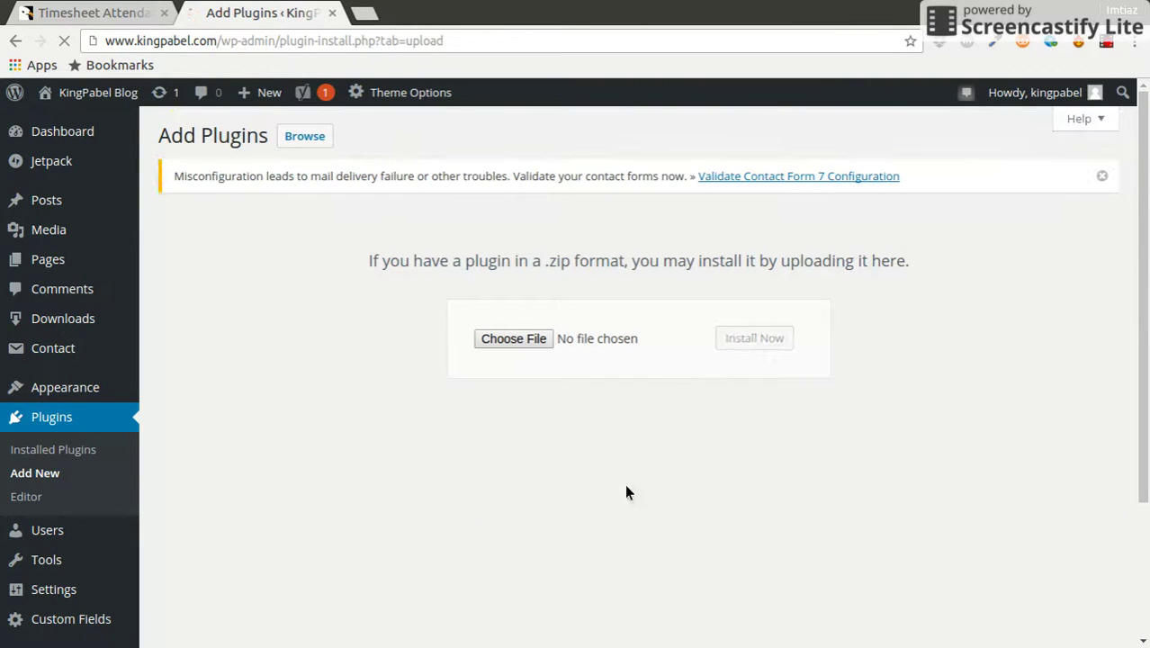
left_click(513, 339)
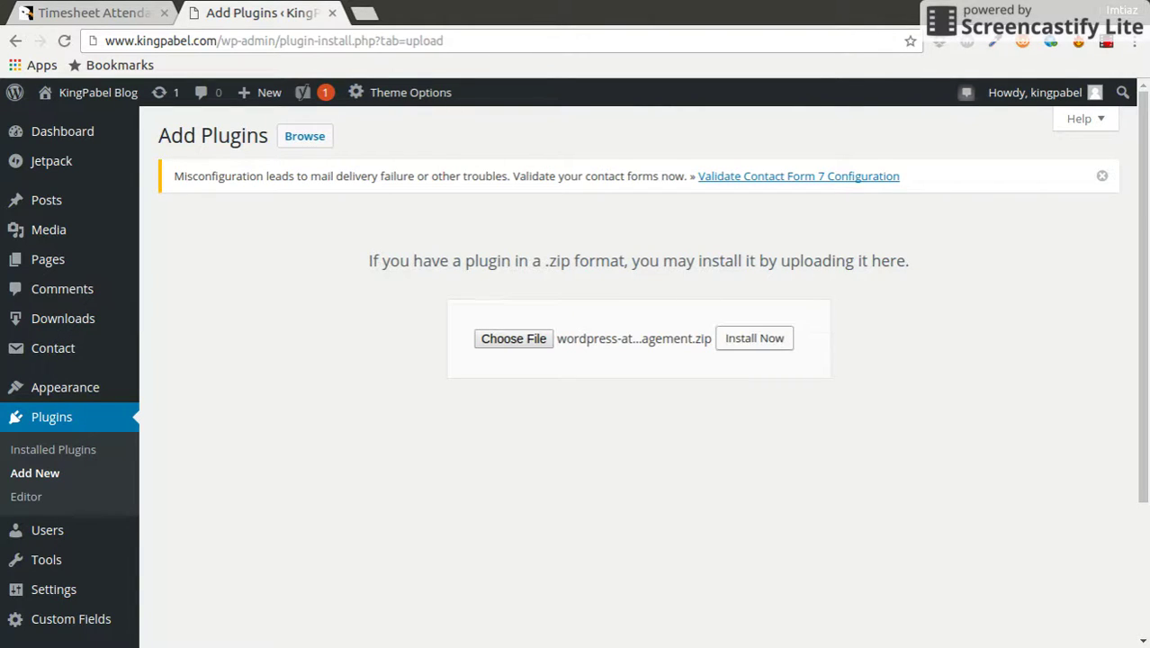
left_click(776, 346)
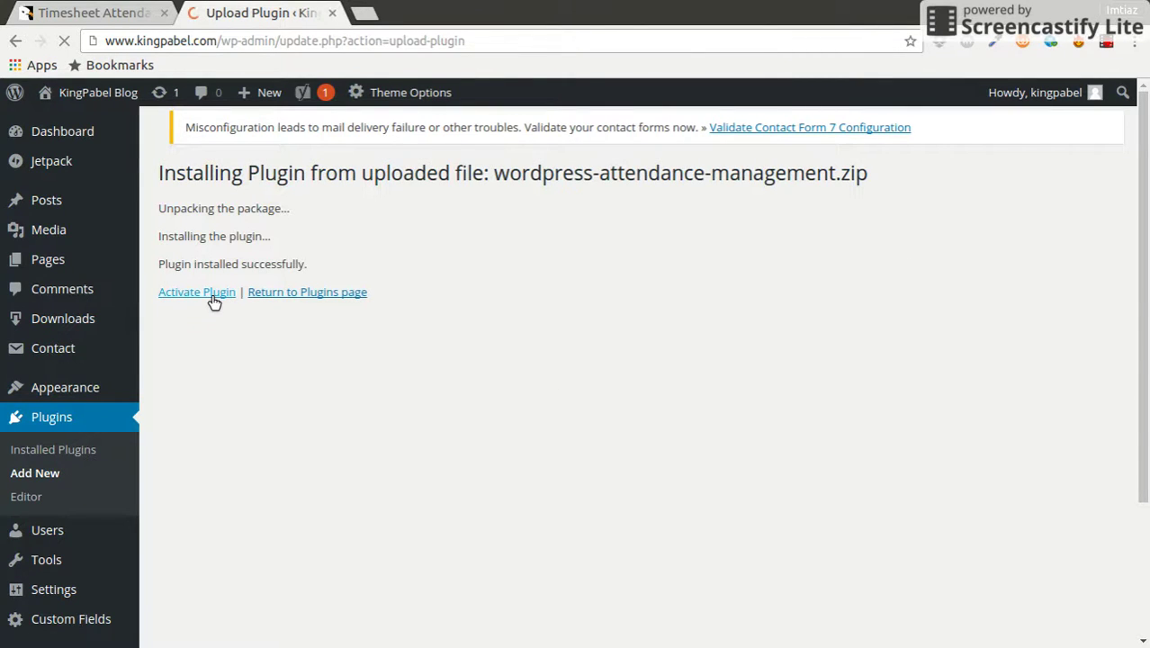
left_click(214, 302)
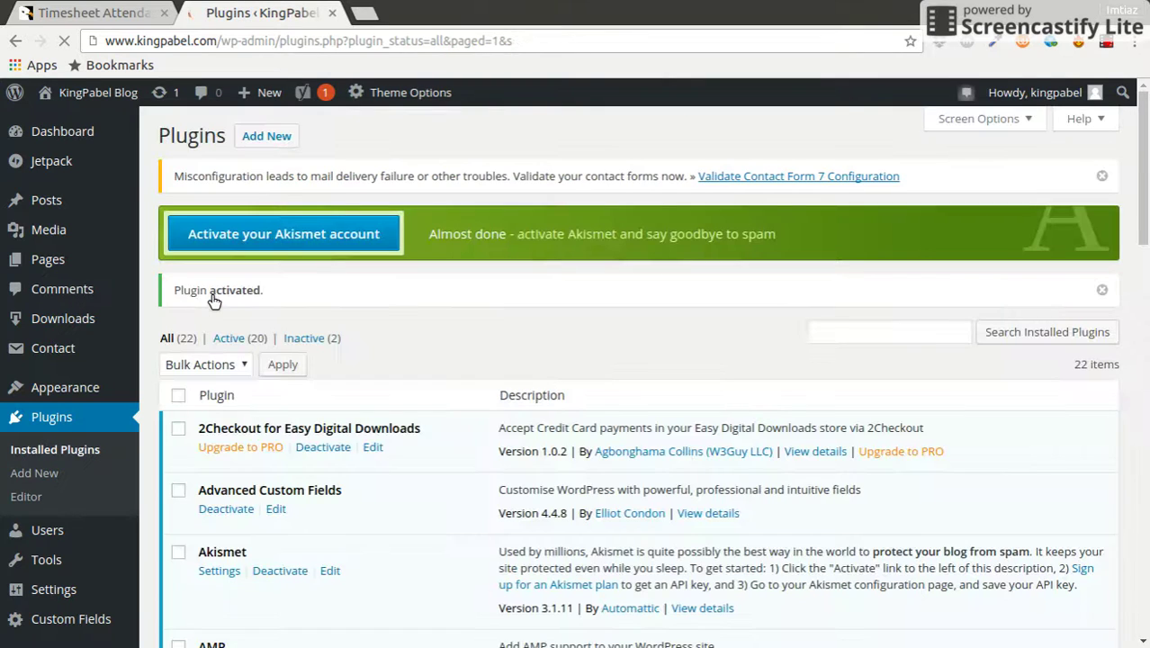
scroll(40, 365, "down", 4)
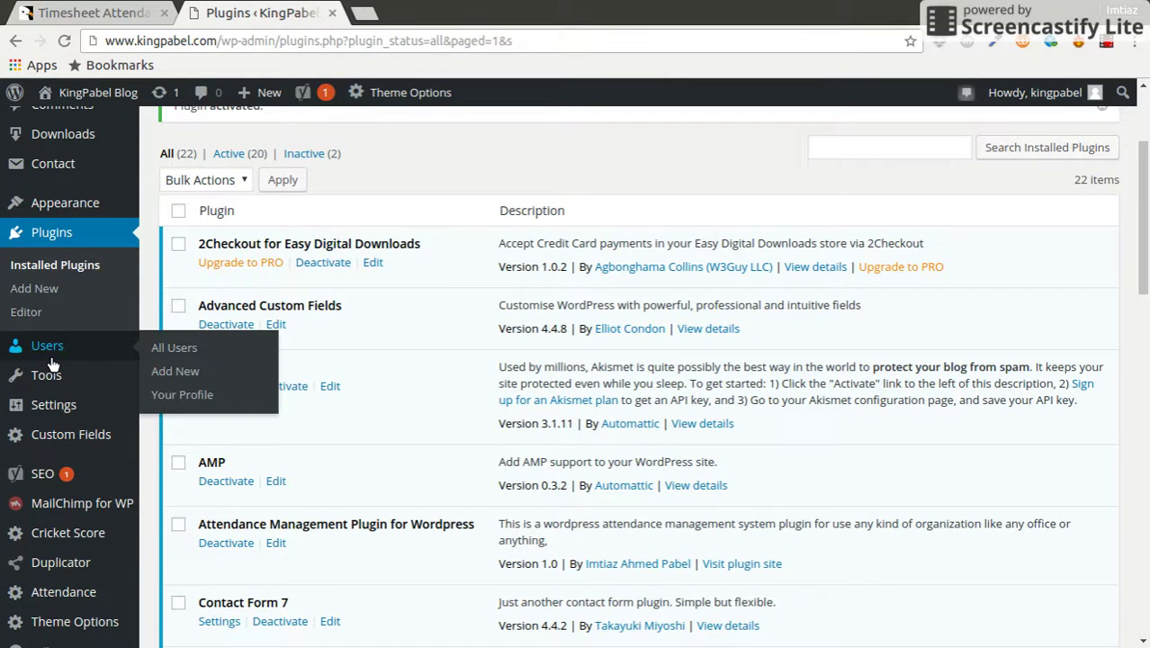
Open the Attendance Management page and select the [atn-punch-button] shortcode text.
scroll(52, 354, "down", 2)
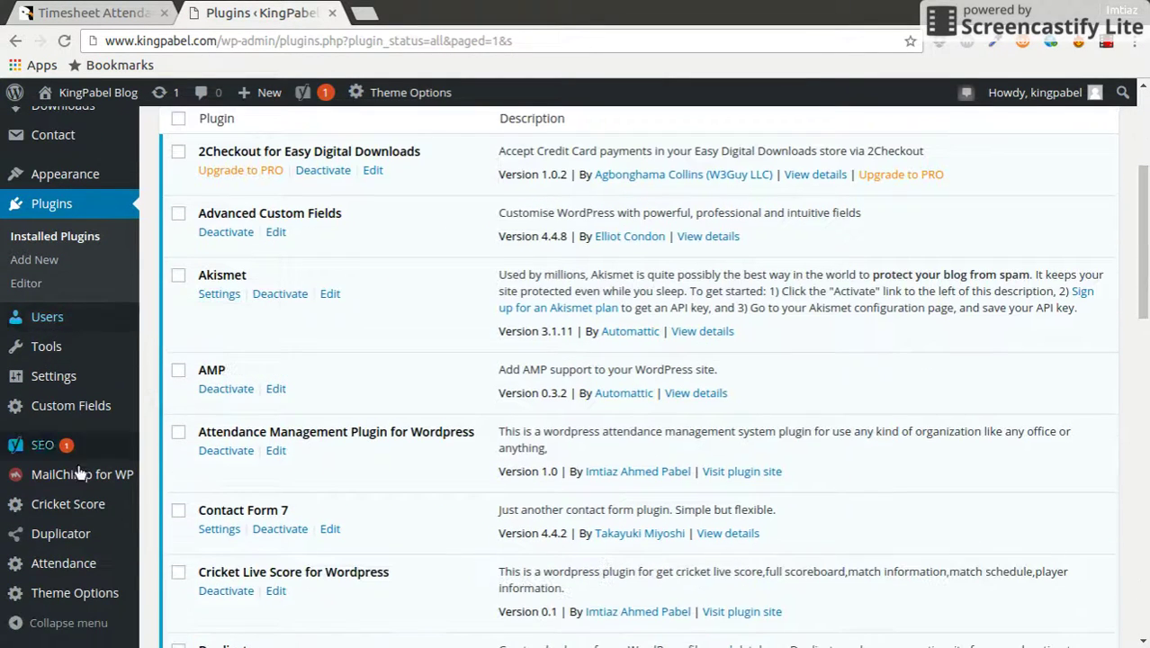
left_click(76, 571)
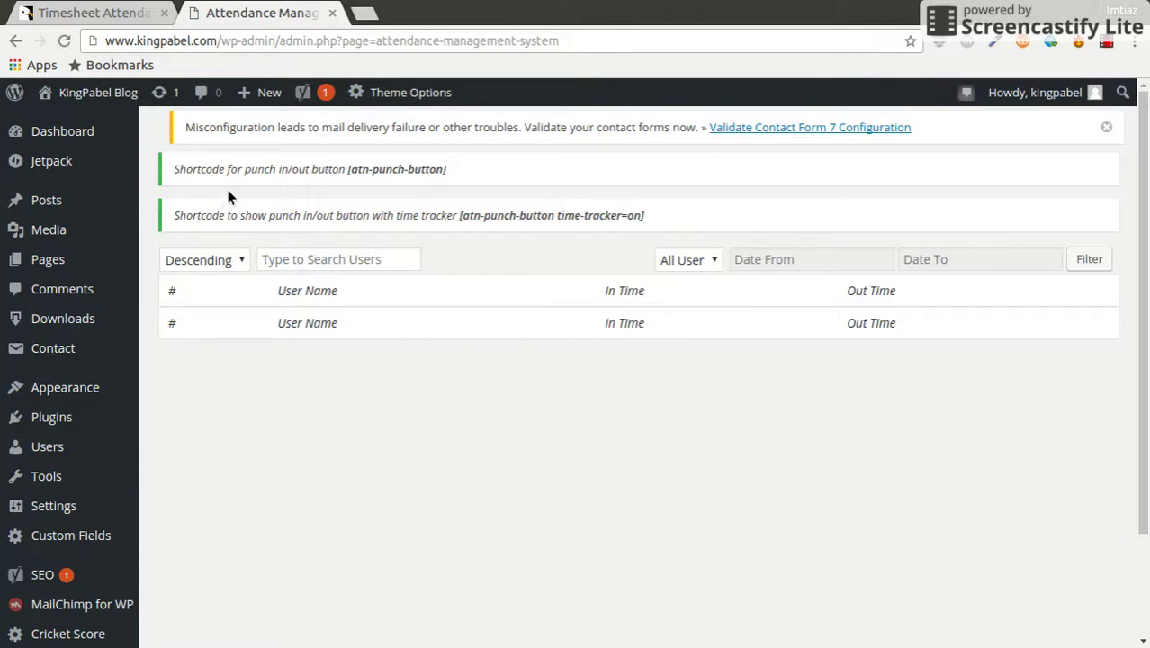
mouse_move(175, 171)
left_mouse_down()
mouse_move(271, 185)
mouse_move(538, 184)
left_mouse_up()
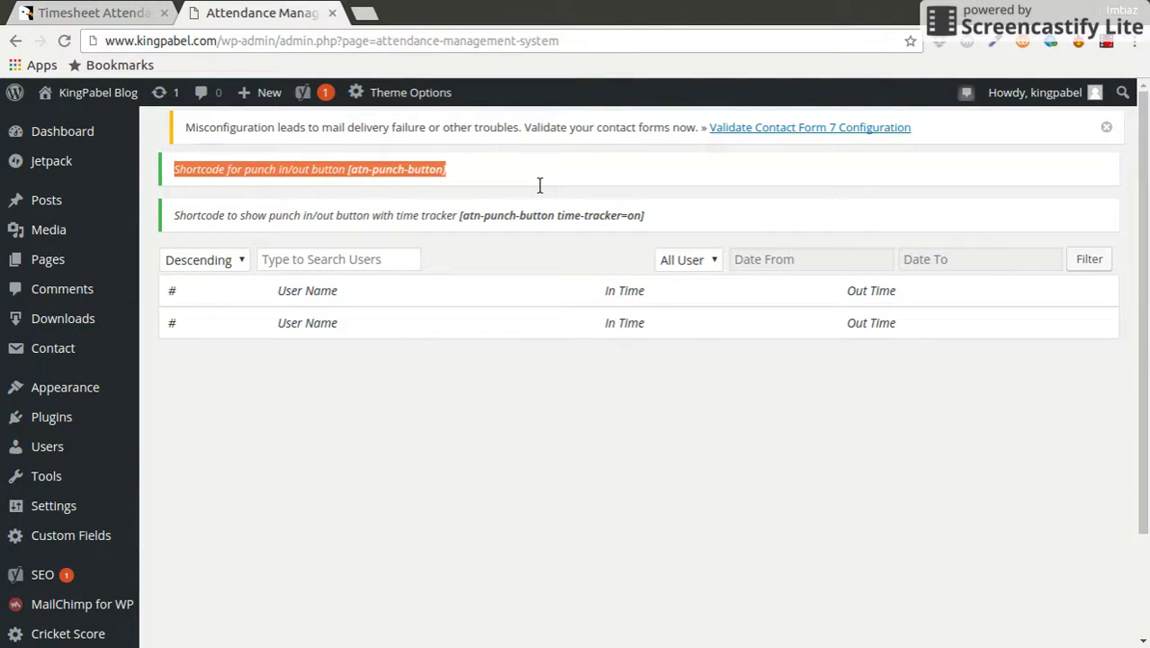
left_click(359, 177)
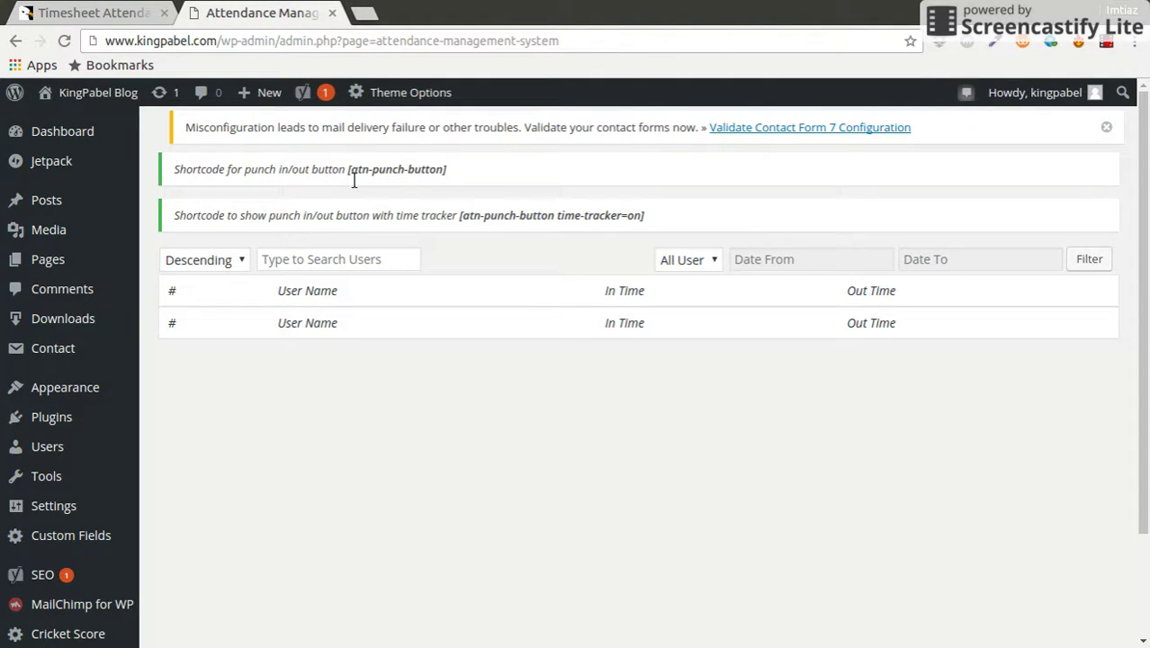
left_click_drag(349, 176, 476, 185)
left_click(476, 185)
left_click_drag(357, 179, 562, 177)
key("ctrl+c")
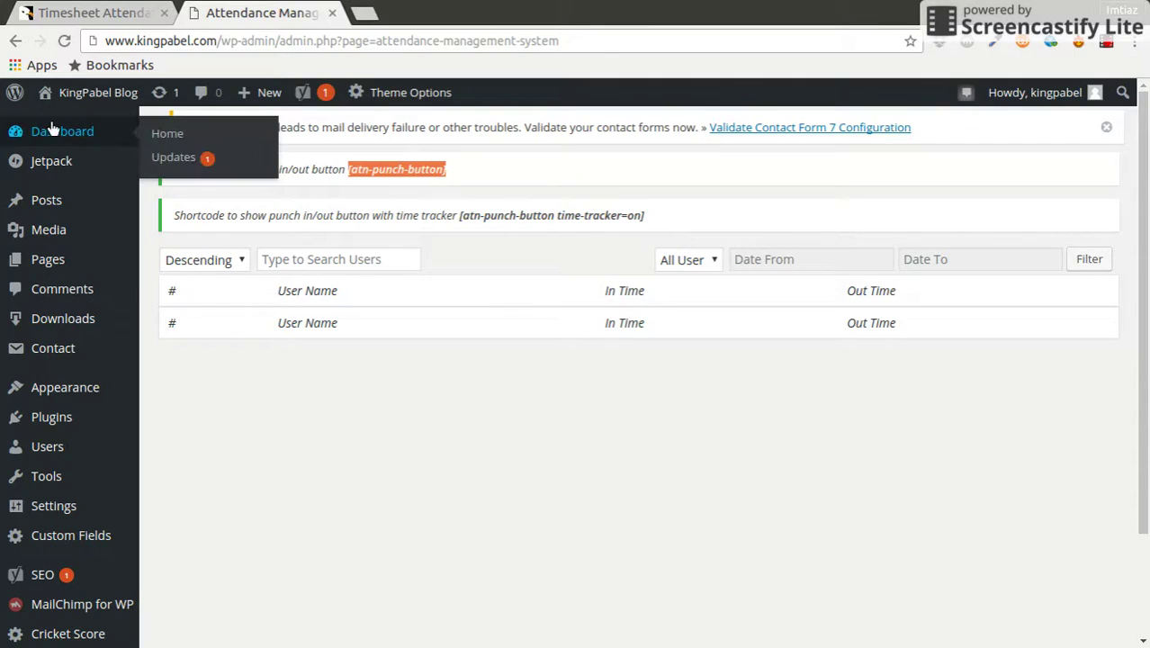
mouse_move(46, 200)
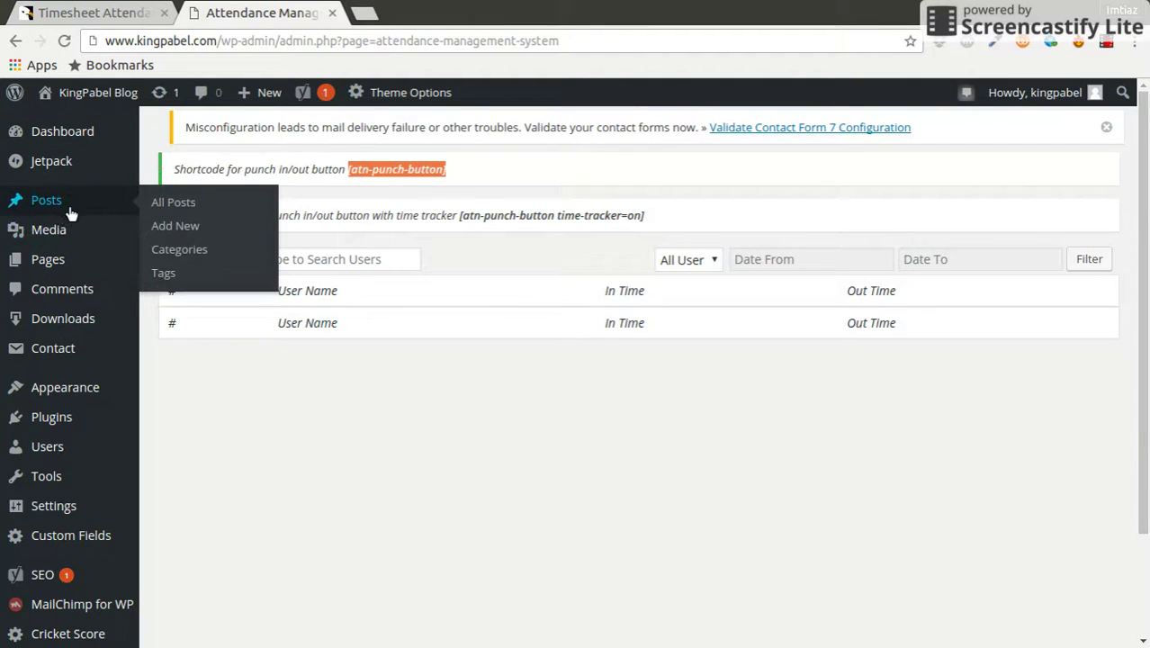
From All Posts, open the Timesheet Attendance Management System post in the editor.
middle_click(145, 226)
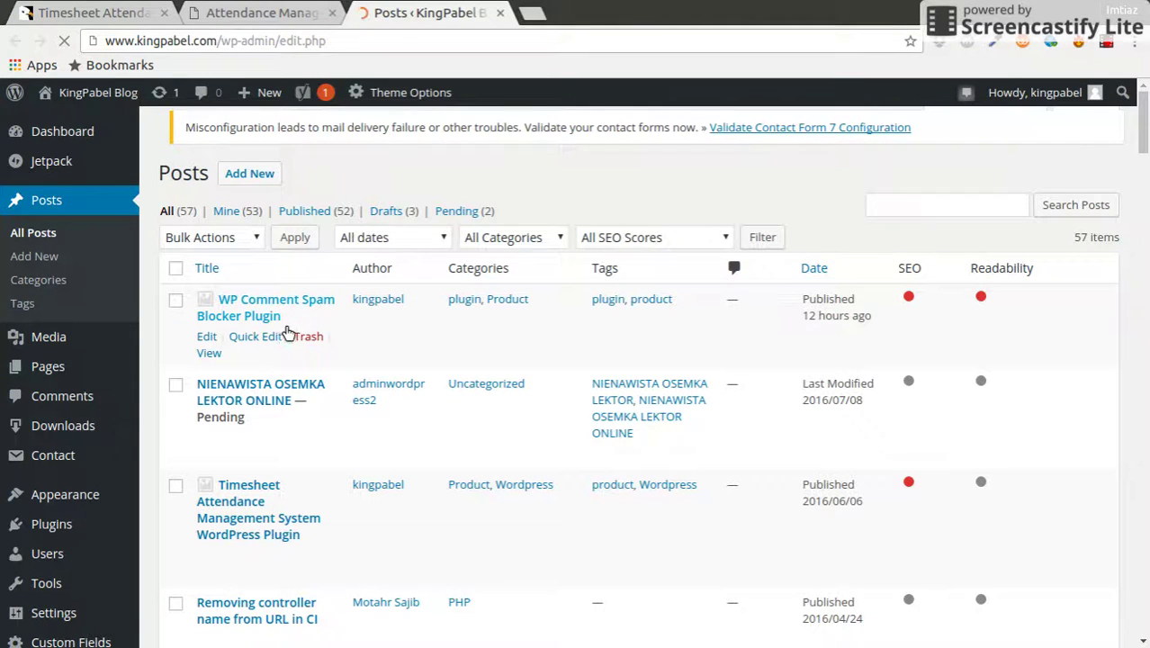
scroll(267, 365, "down", 5)
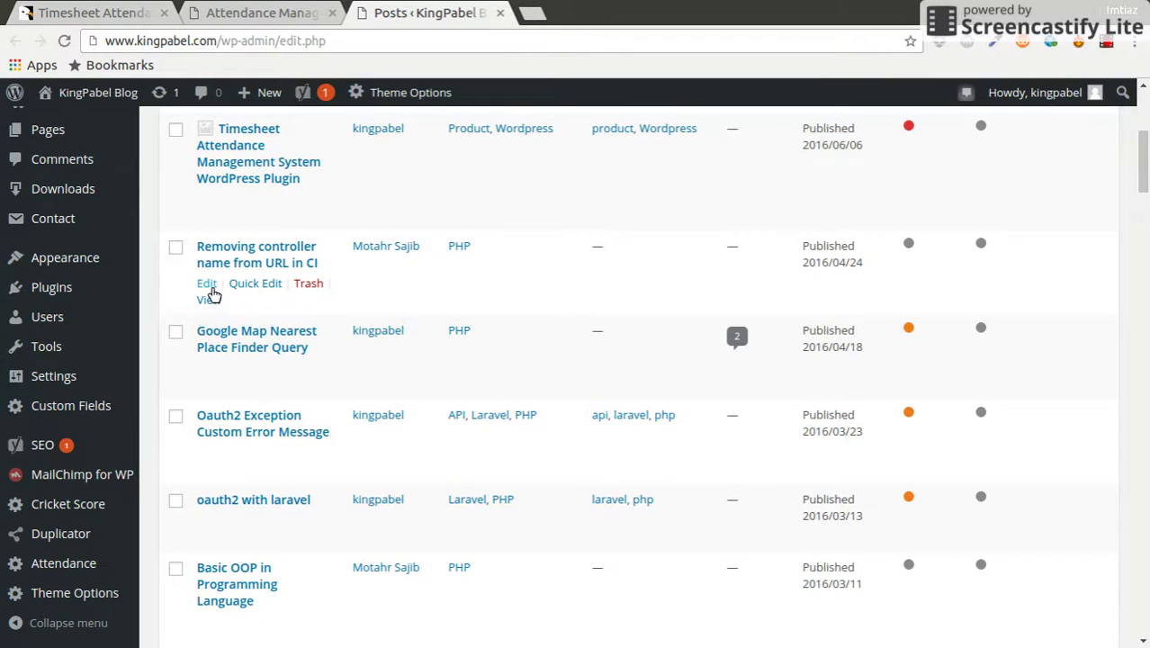
left_click(207, 284)
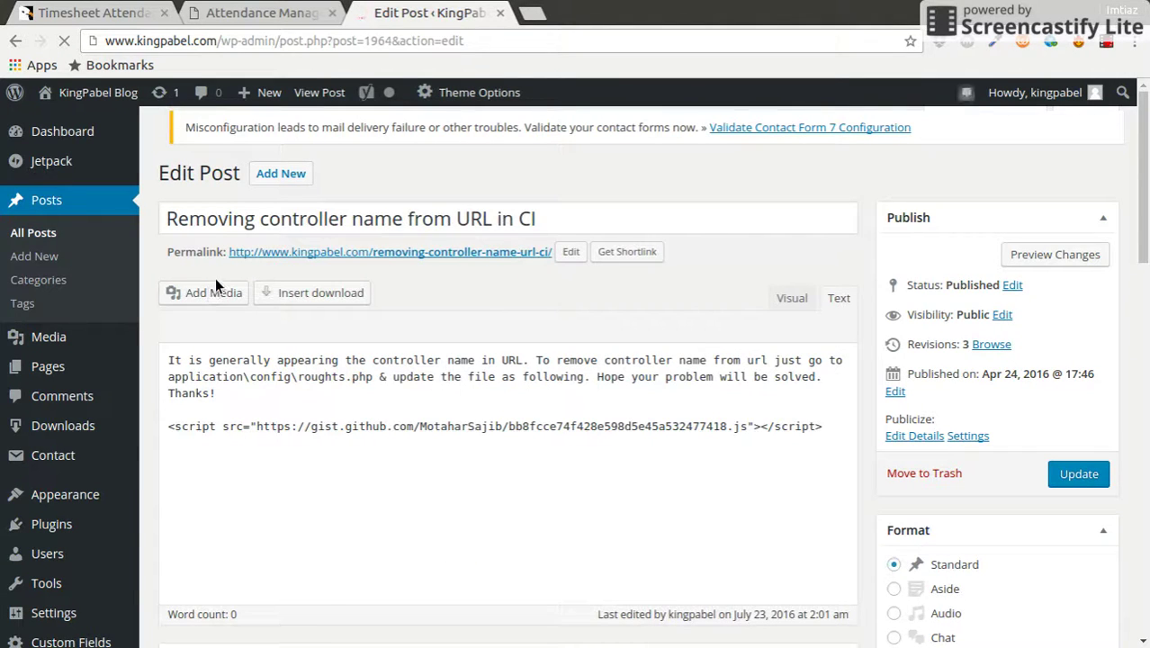
left_click(14, 43)
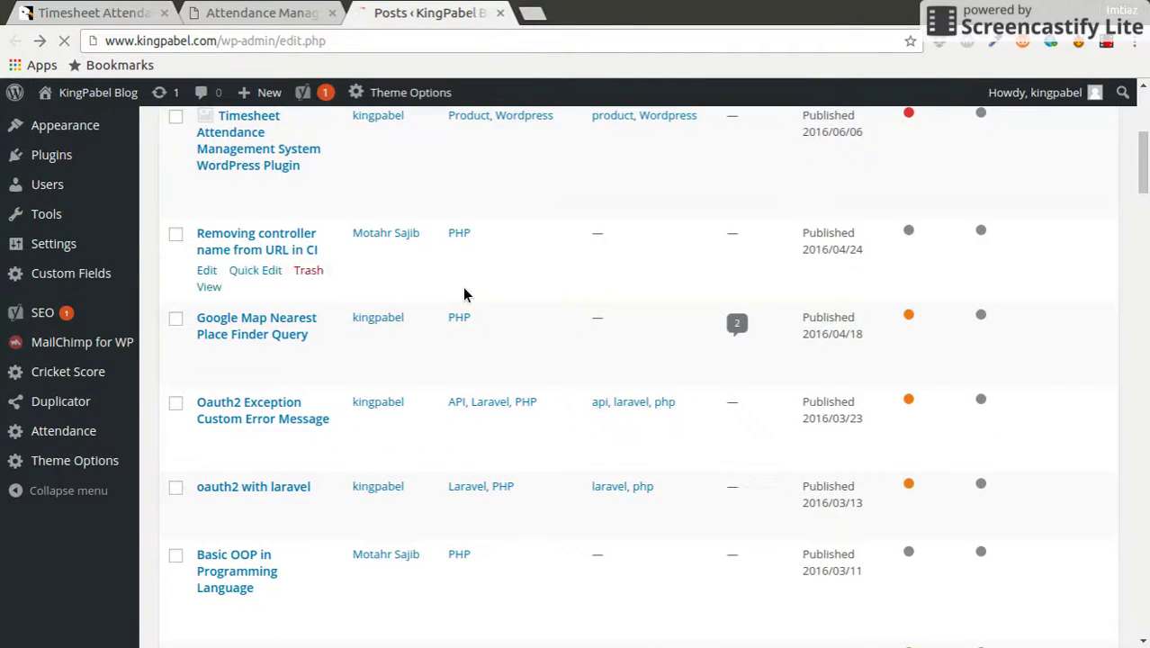
scroll(464, 290, "up", 2)
scroll(520, 307, "up", 1)
scroll(521, 308, "up", 3)
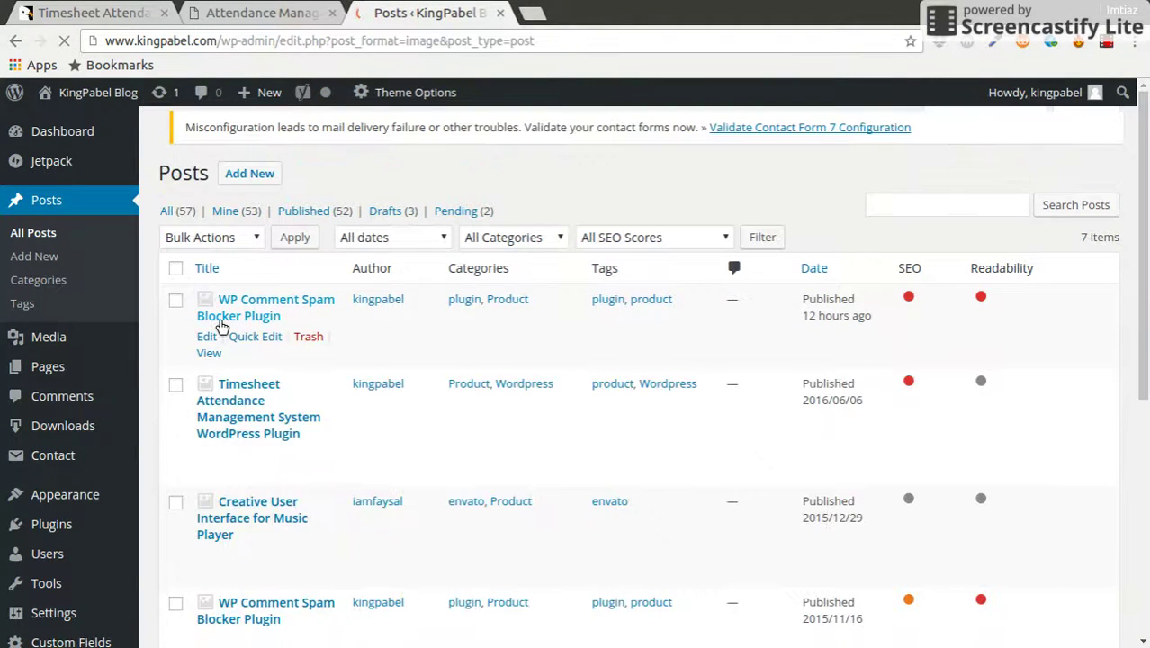
left_click(206, 454)
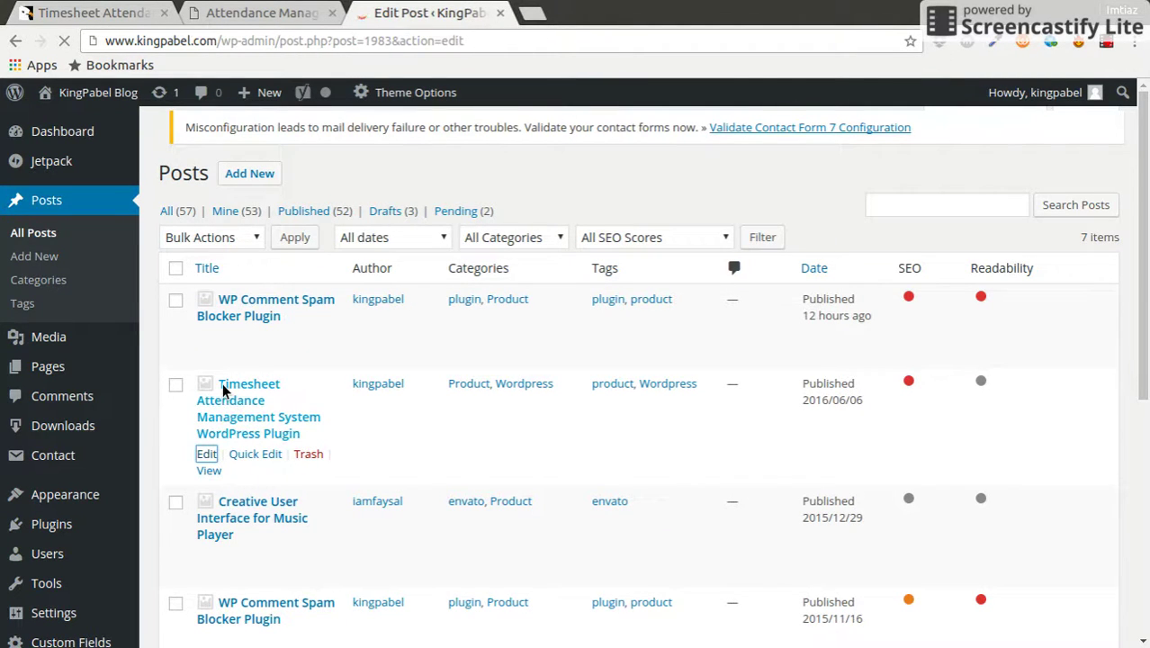
Paste [atn-punch-button] on a new first line, update the post, and view it live.
left_click(171, 364)
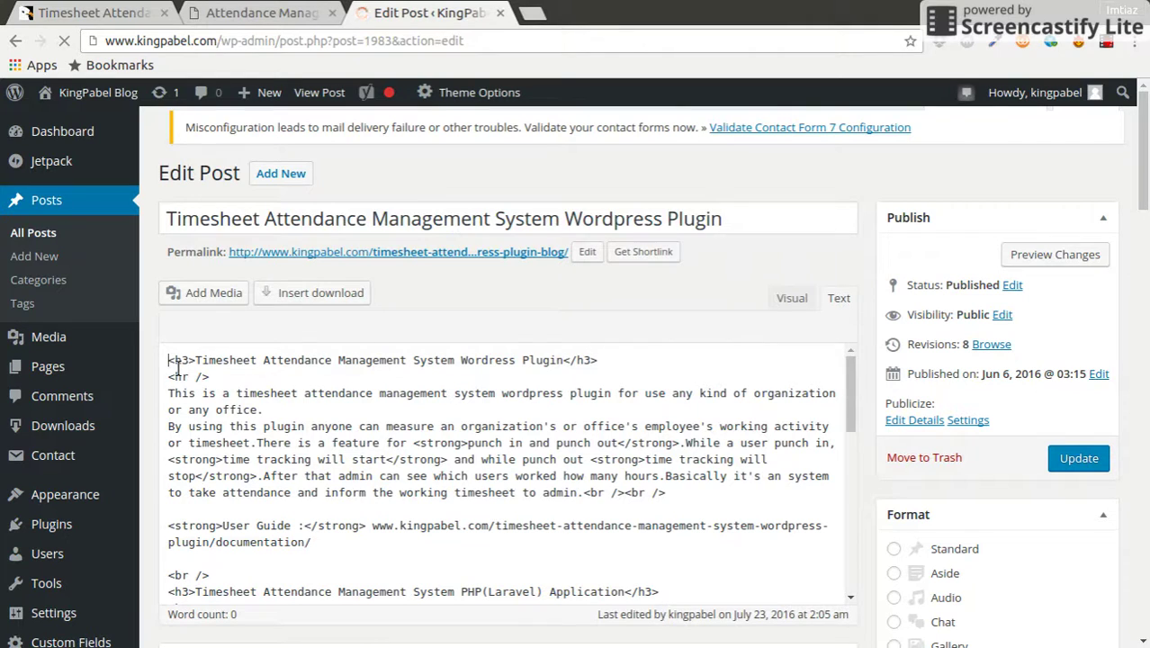
key("Return")
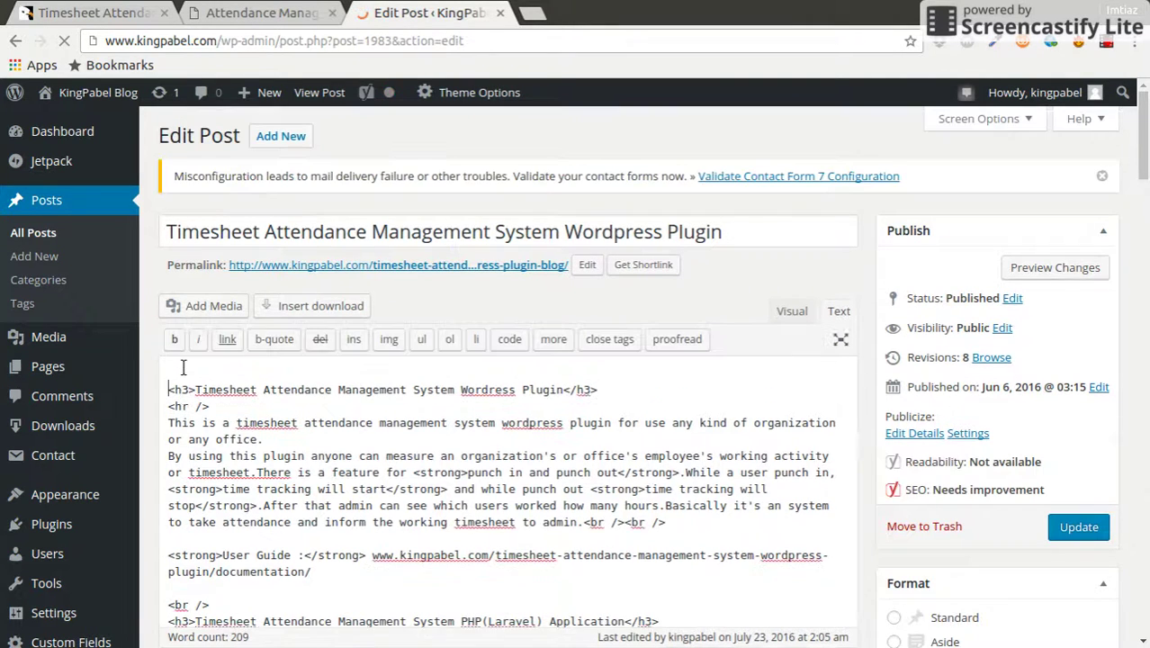
key("Return")
key("Up")
key("Up")
key("ctrl+v")
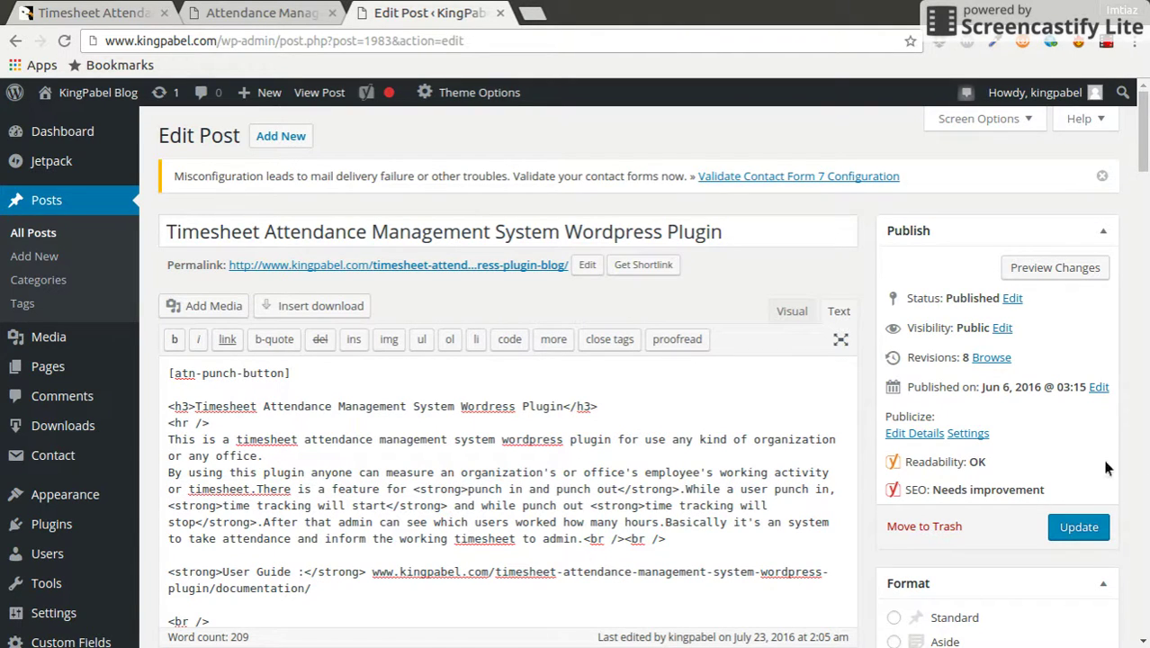
left_click(1080, 528)
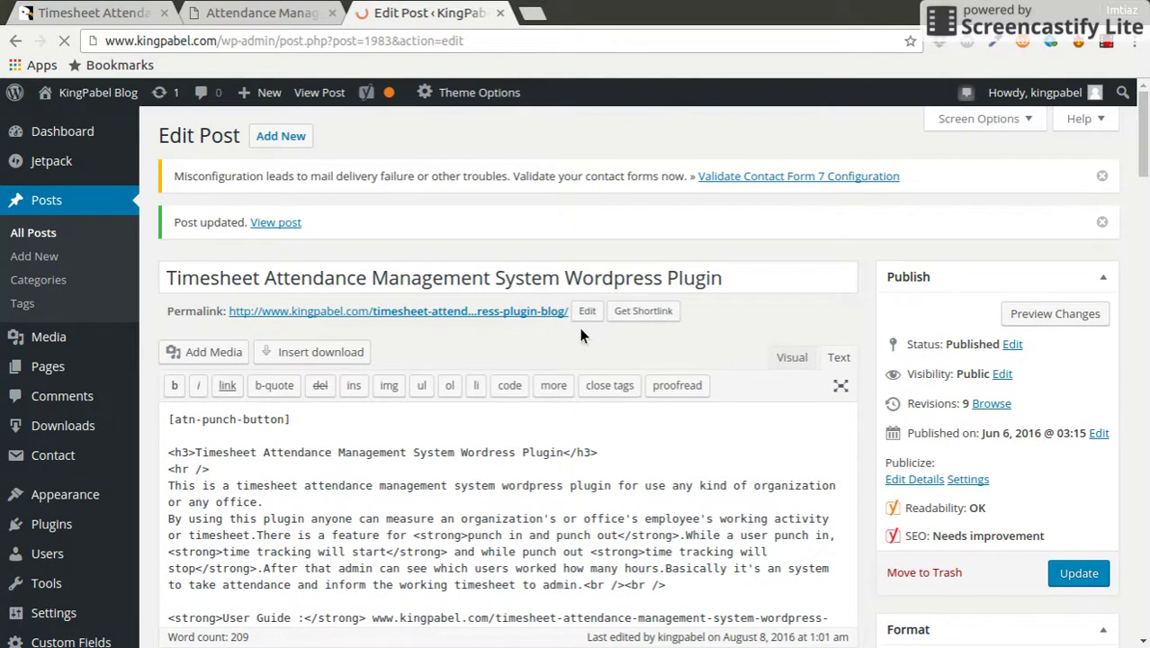
left_click(551, 312)
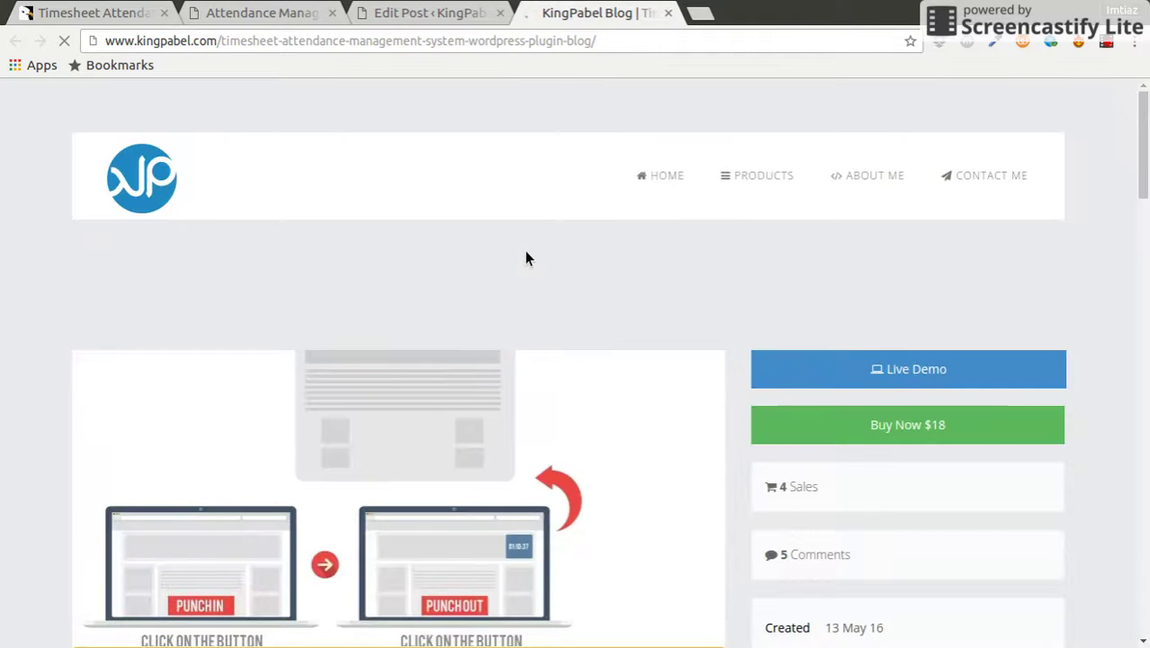
Punch In on the live Timesheet post, then Punch Out after it reloads.
scroll(525, 251, "down", 3)
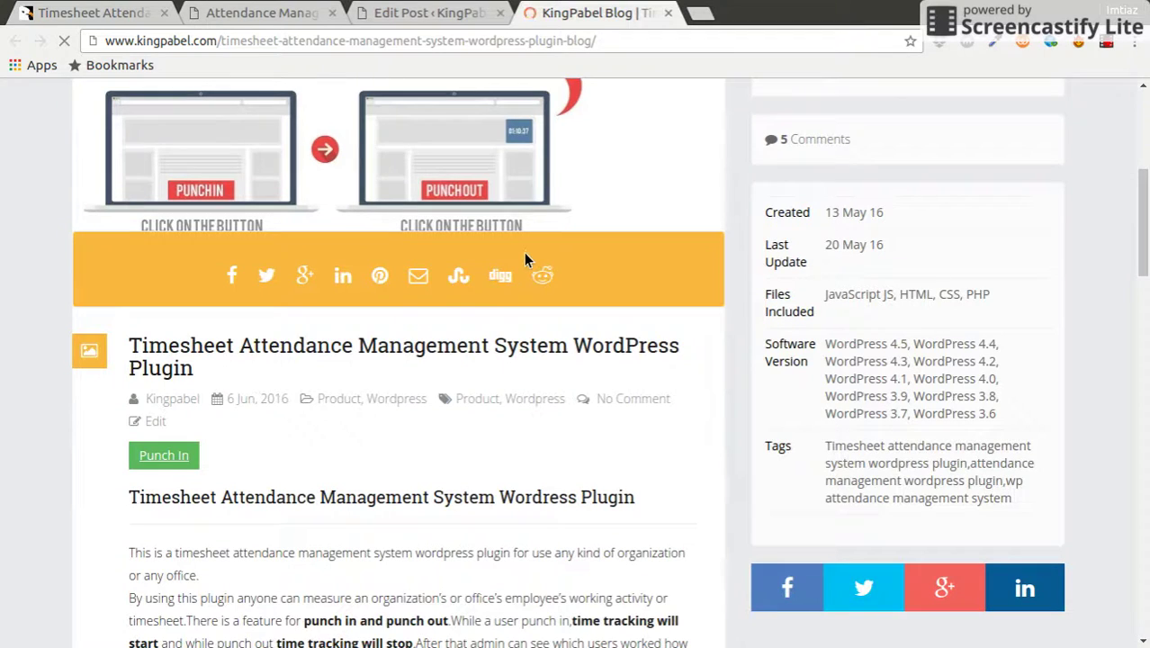
left_click(179, 464)
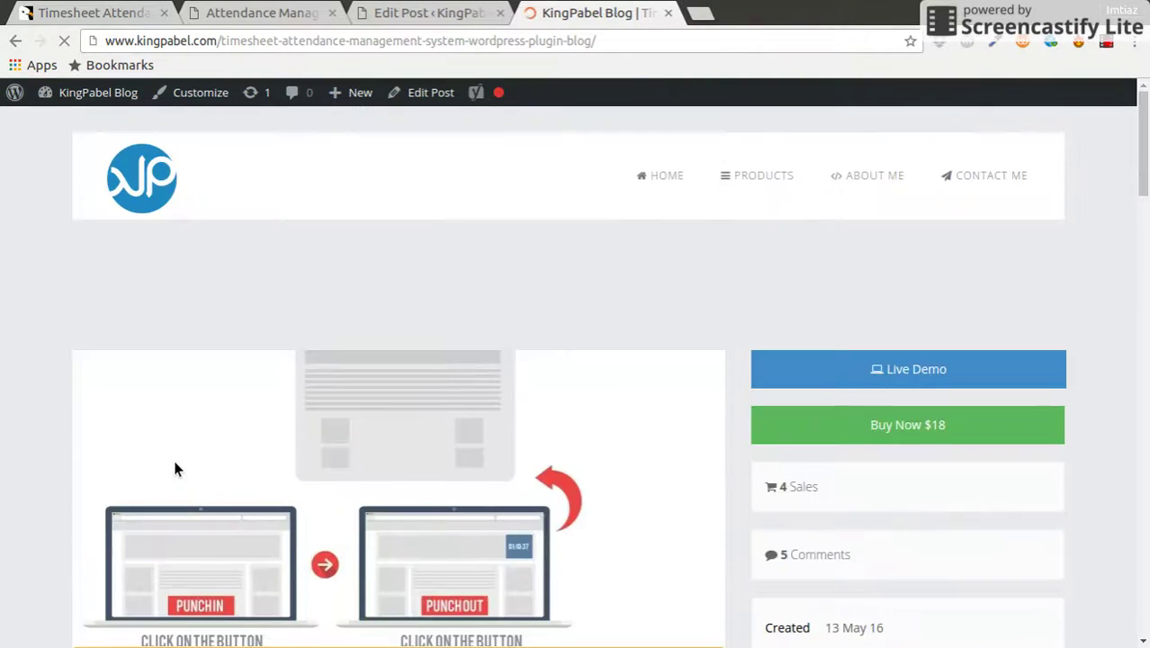
scroll(176, 468, "down", 3)
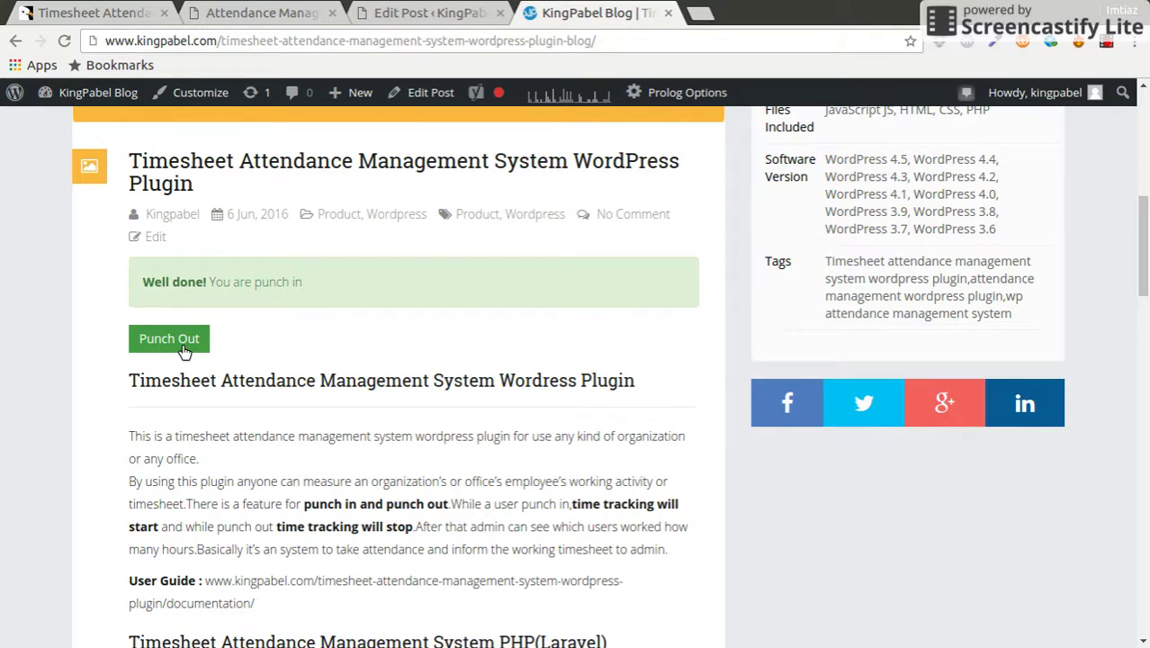
left_click(183, 348)
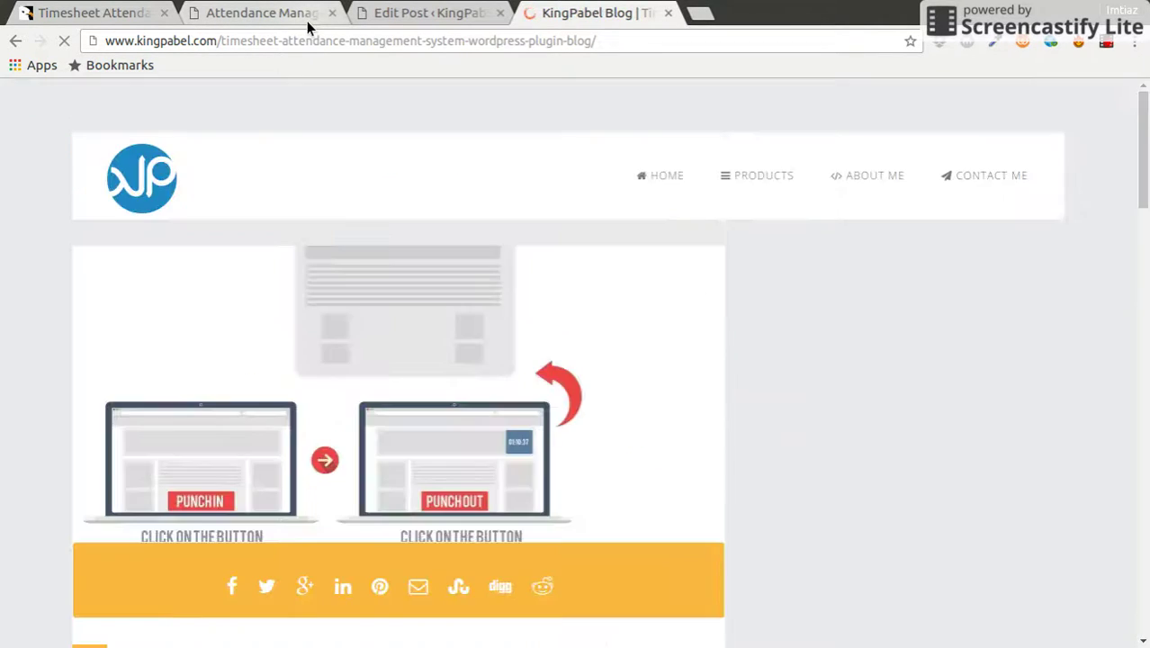
Reload attendance to see kingpabel's 01:01:47–01:02:03 record; copy [atn-punch-button time-tracker=on].
left_click(306, 20)
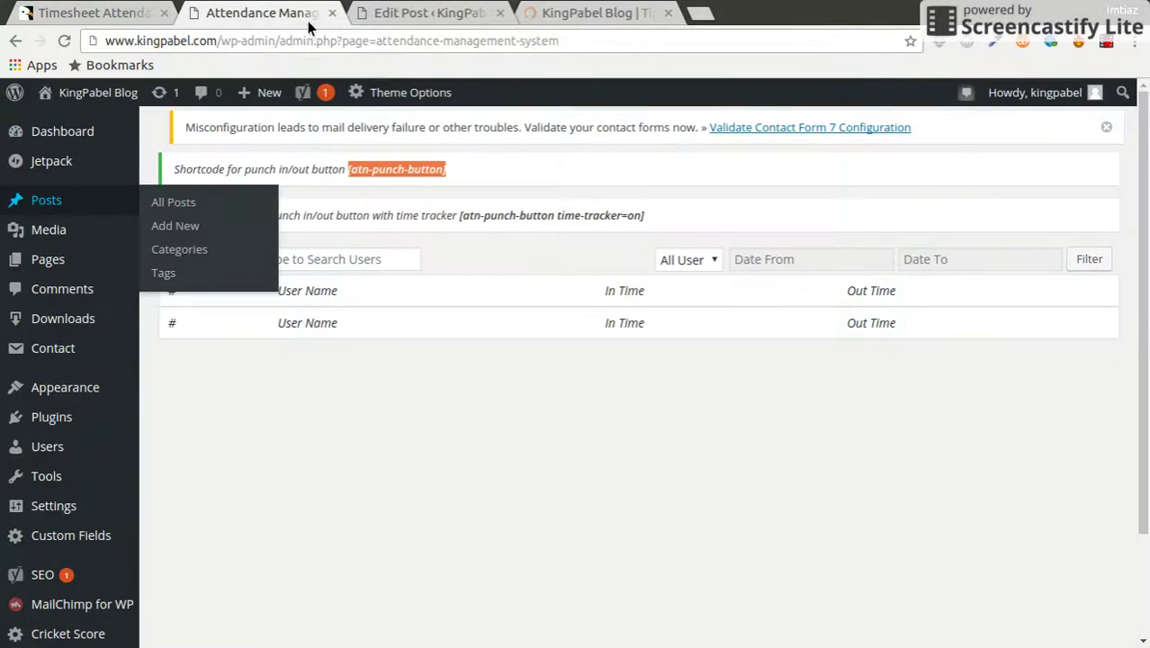
left_click(64, 41)
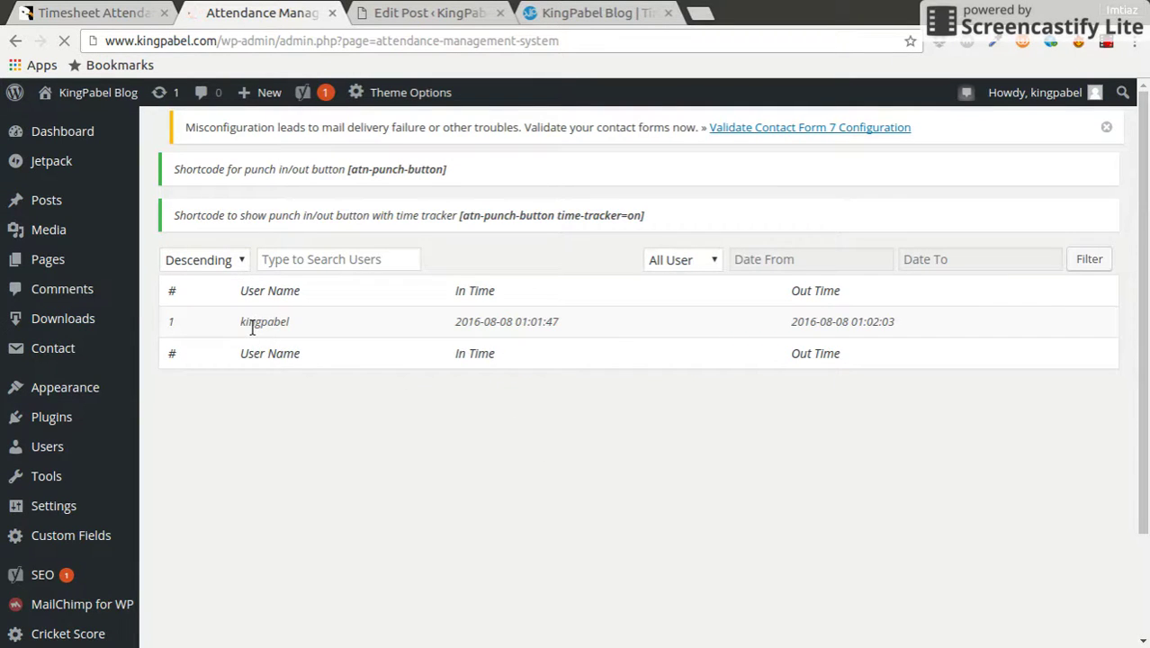
double_click(256, 322)
left_click_drag(455, 325, 570, 329)
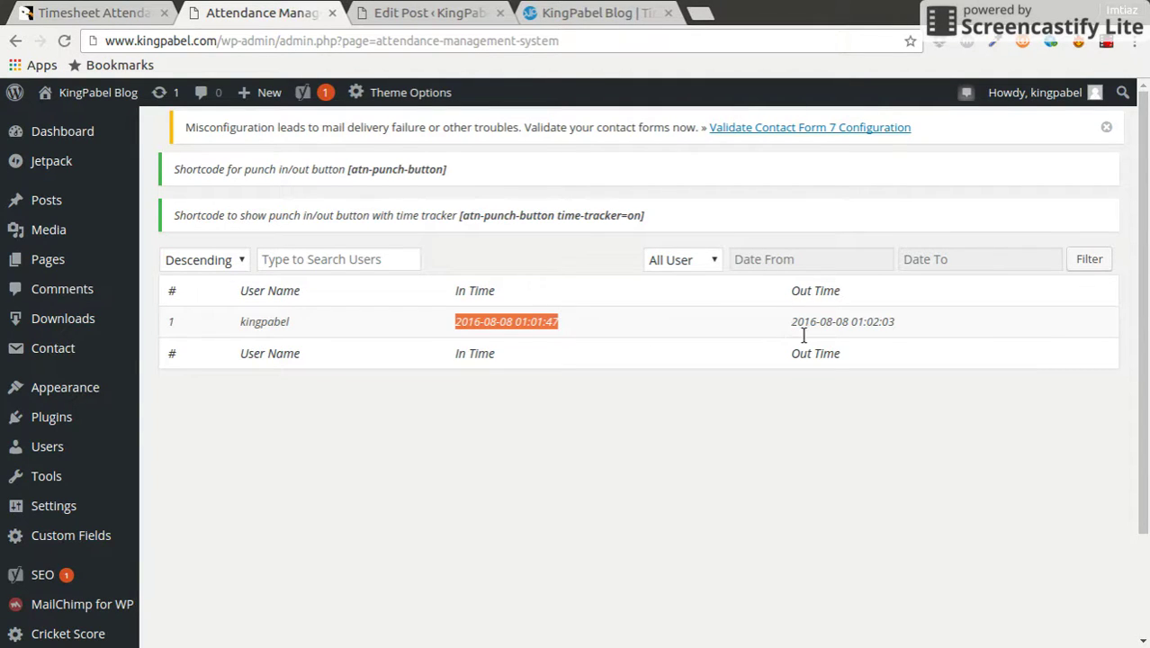
left_click_drag(791, 324, 1017, 339)
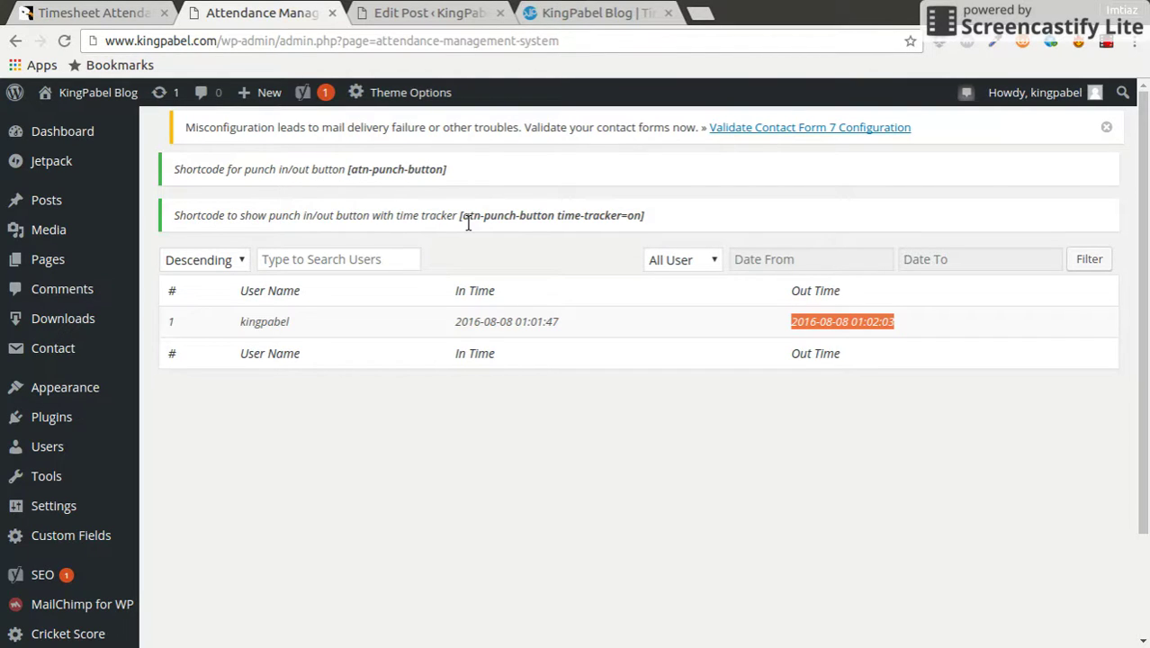
left_click_drag(463, 218, 714, 218)
key("ctrl+c")
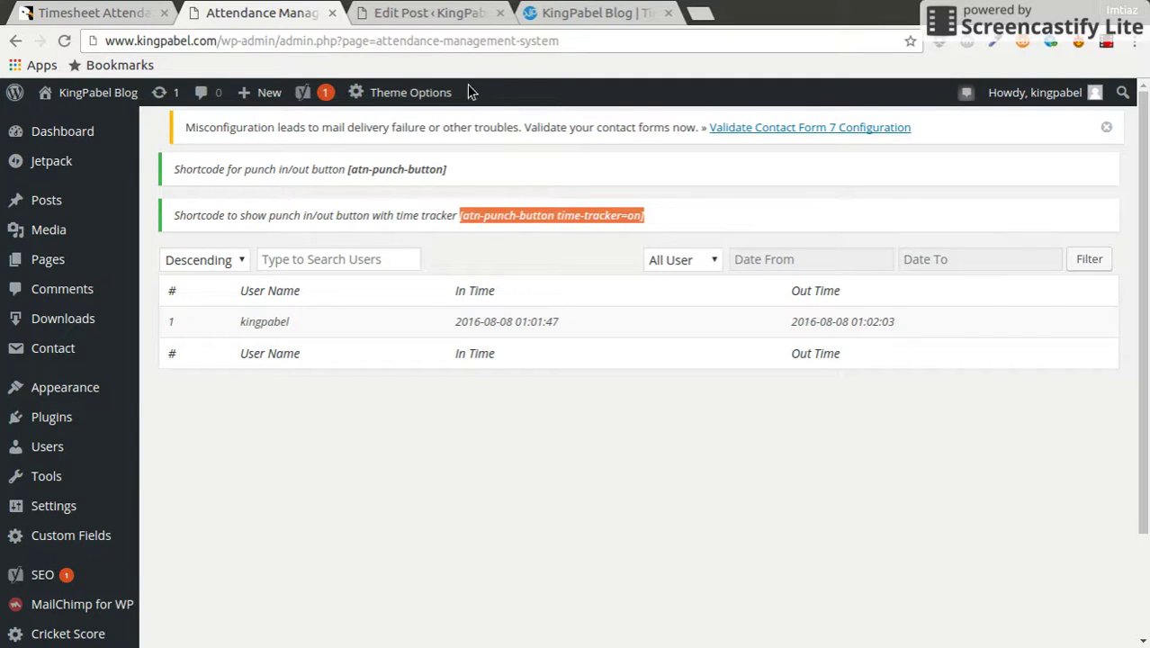
left_click(597, 16)
Replace the post's shortcode with [atn-punch-button time-tracker=on], update, and reload the live post.
left_click(428, 12)
mouse_move(63, 426)
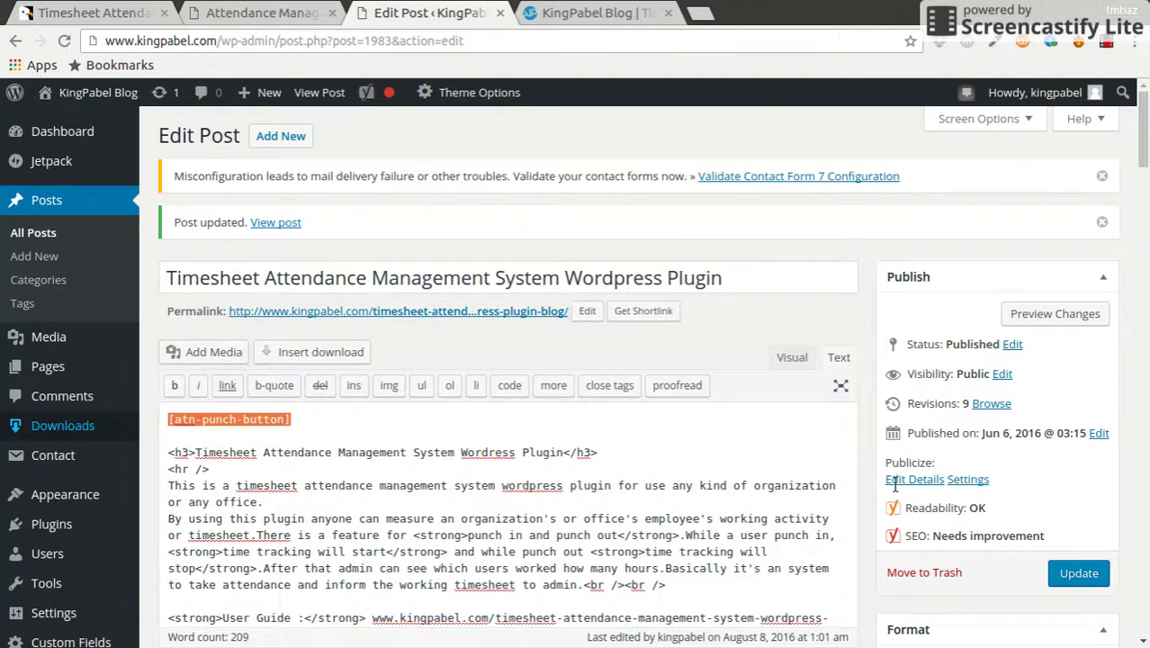
key("ctrl+v")
left_click(1077, 575)
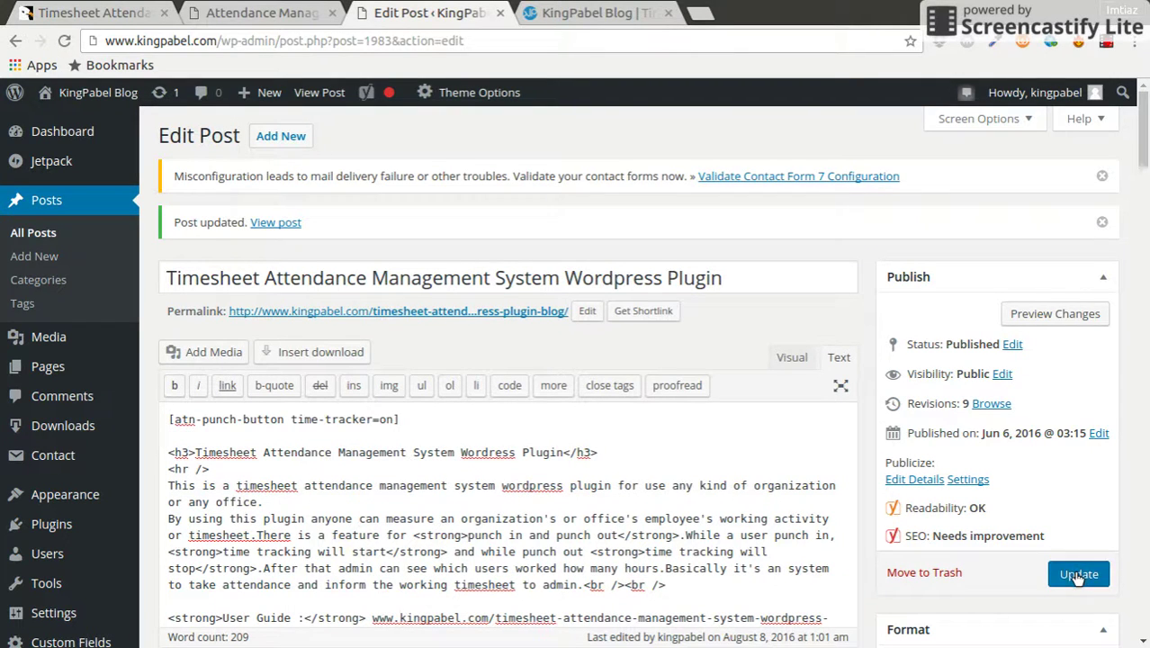
left_click(608, 15)
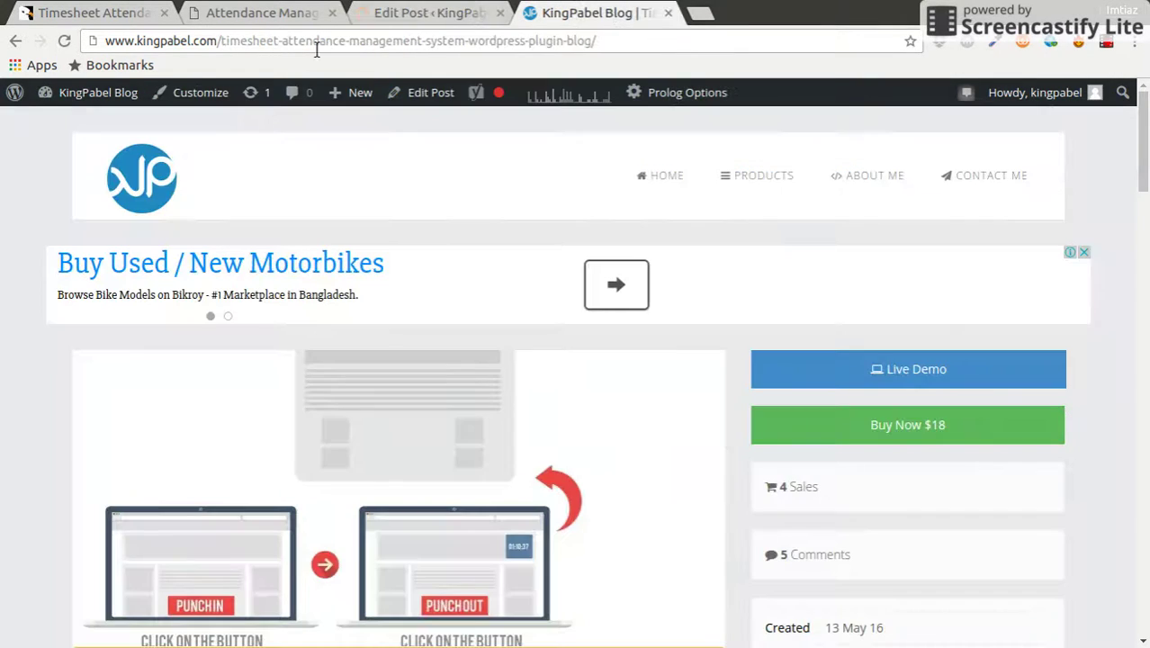
left_click(444, 19)
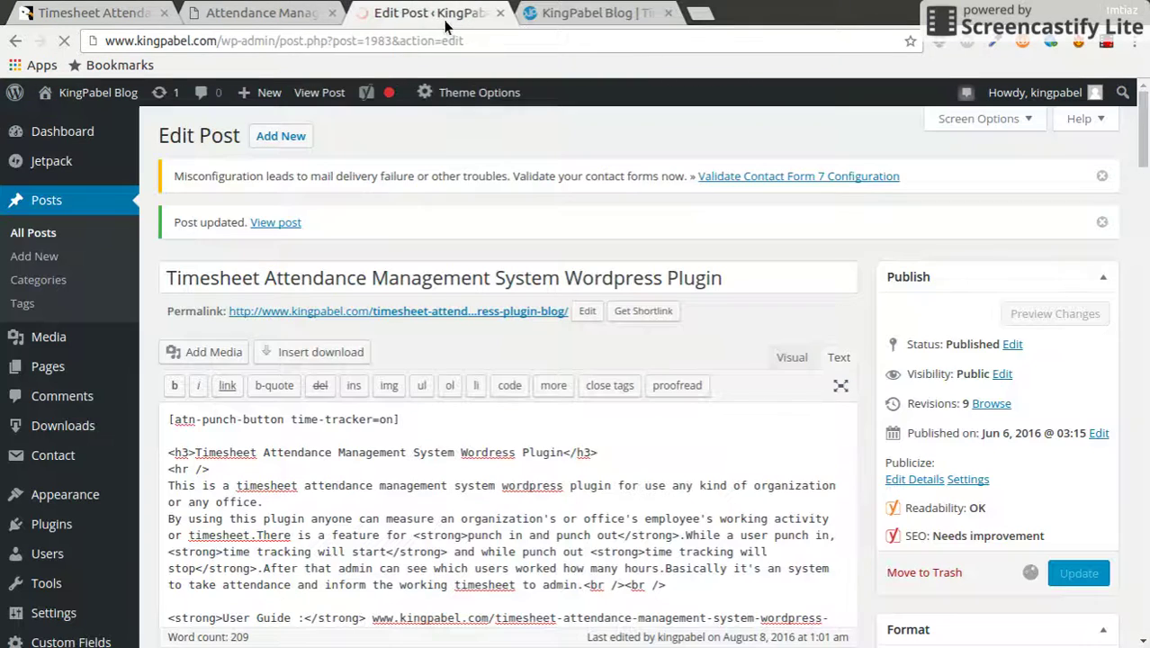
left_click(542, 22)
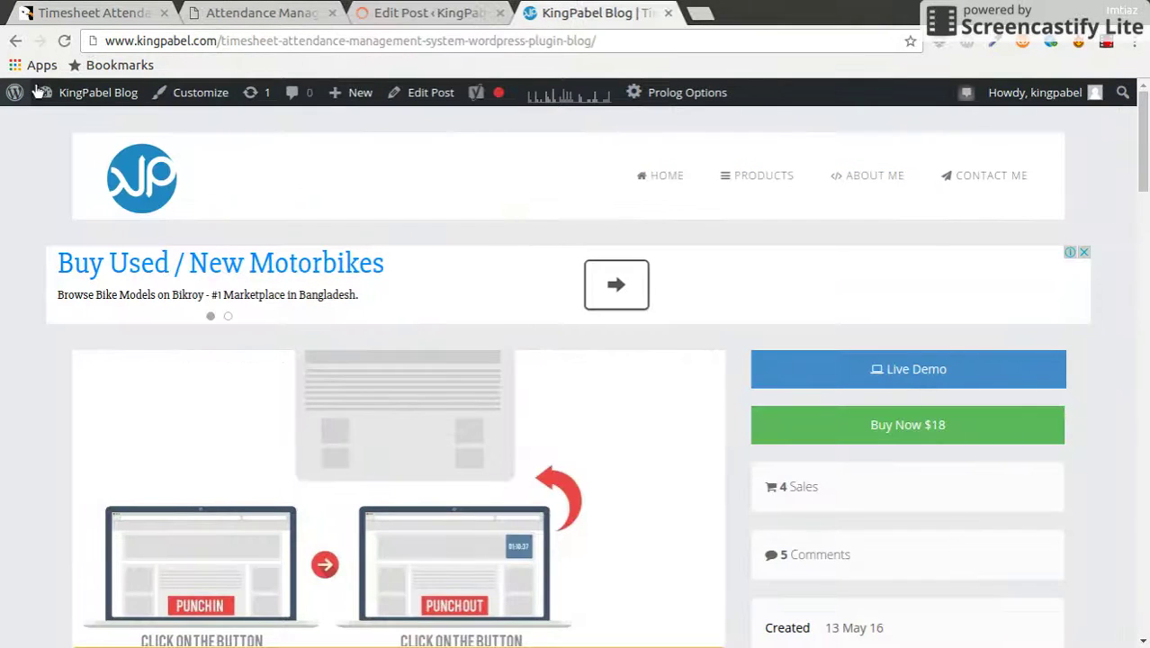
left_click(64, 40)
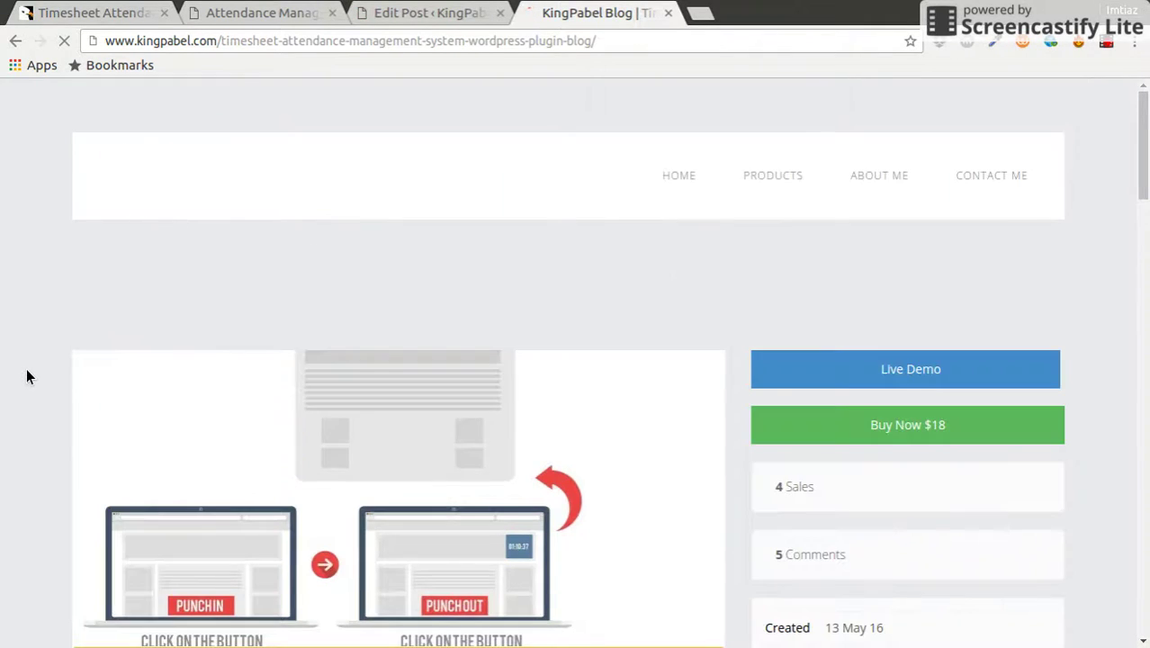
Punch in and out again on the live post with the time tracker running.
scroll(27, 368, "down", 3)
scroll(26, 368, "down", 3)
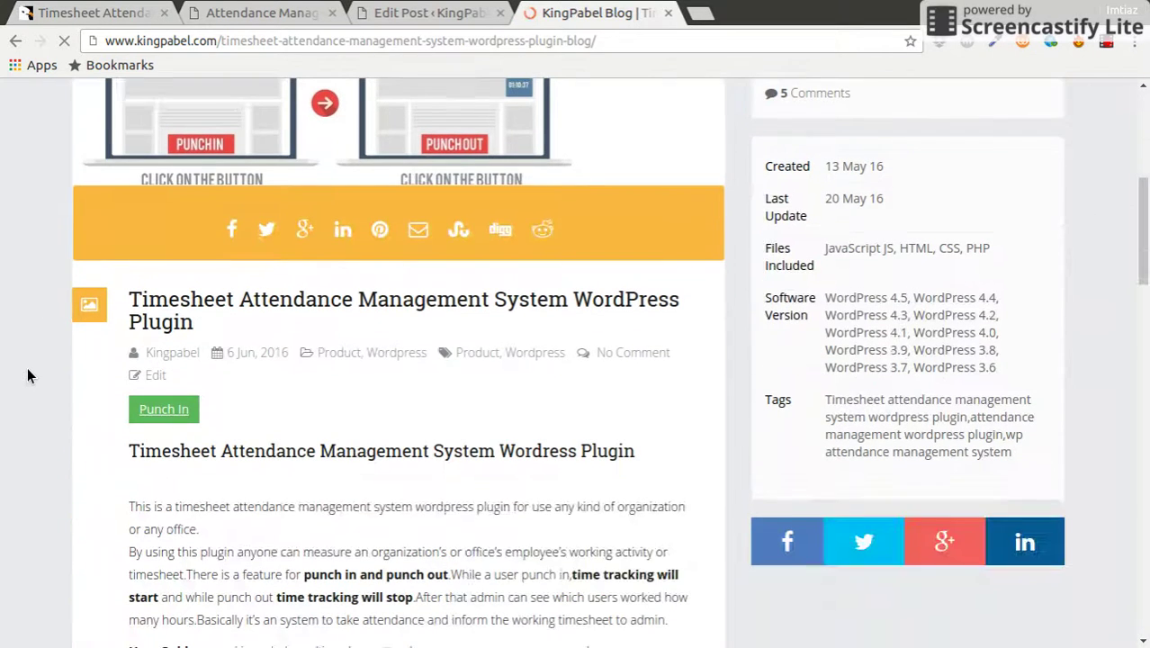
left_click(165, 410)
scroll(32, 450, "down", 2)
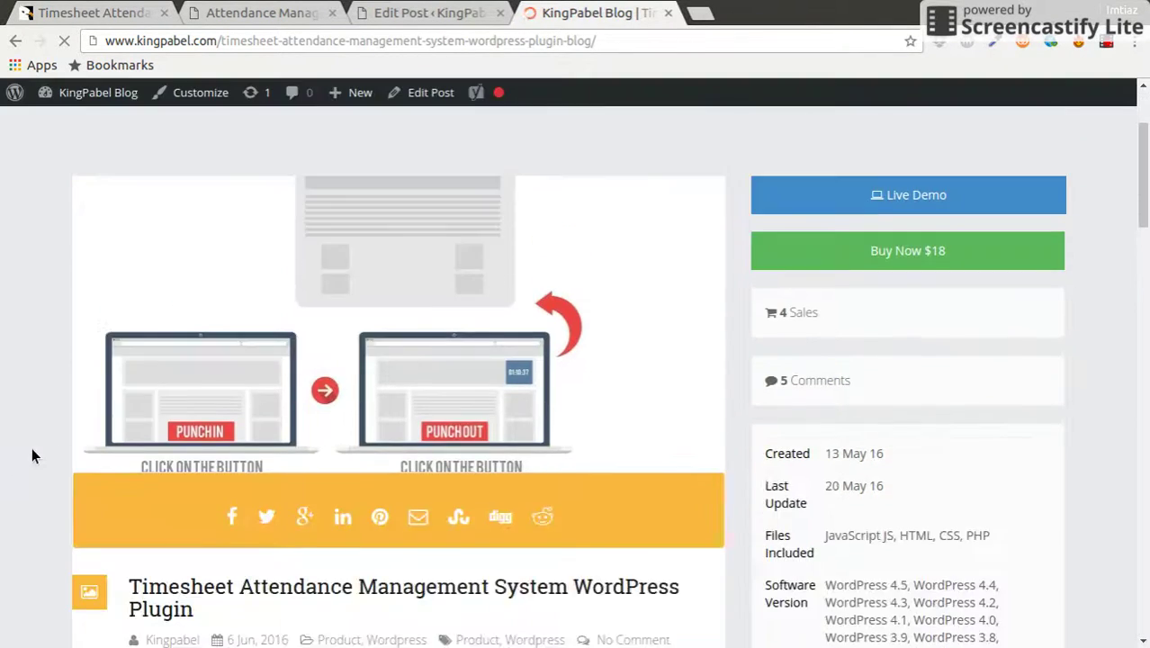
scroll(31, 450, "down", 4)
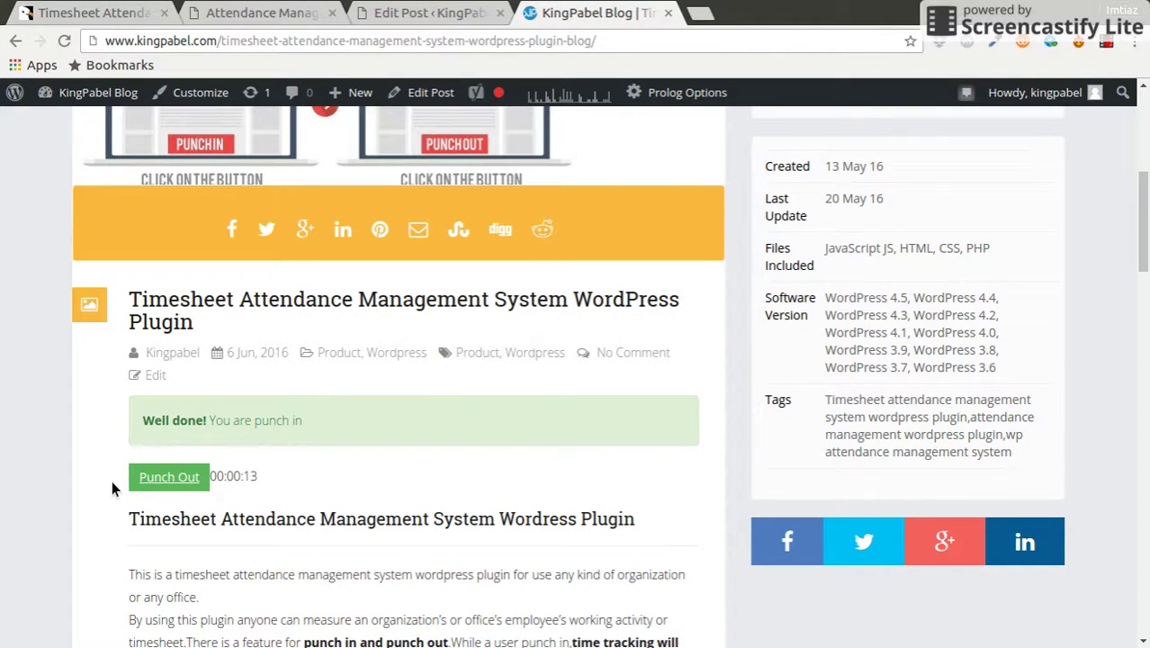
left_click(162, 486)
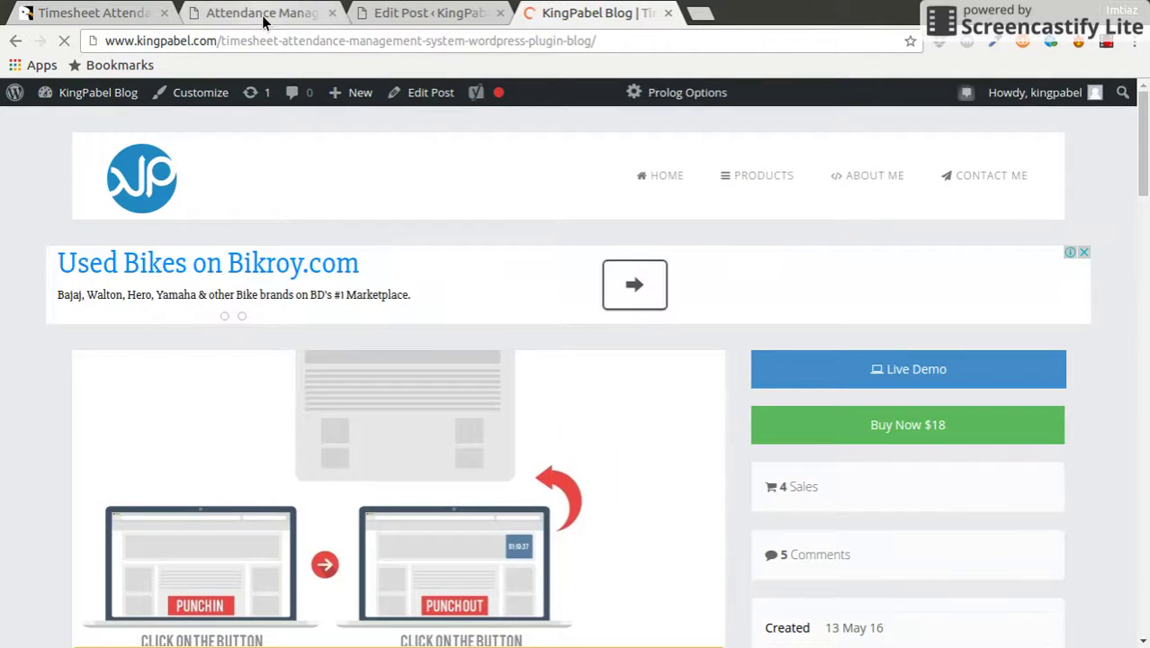
left_click(263, 14)
Reload attendance to show kingpabel's 01:02:54–01:03:13 record, then return to the post editor.
left_click(67, 42)
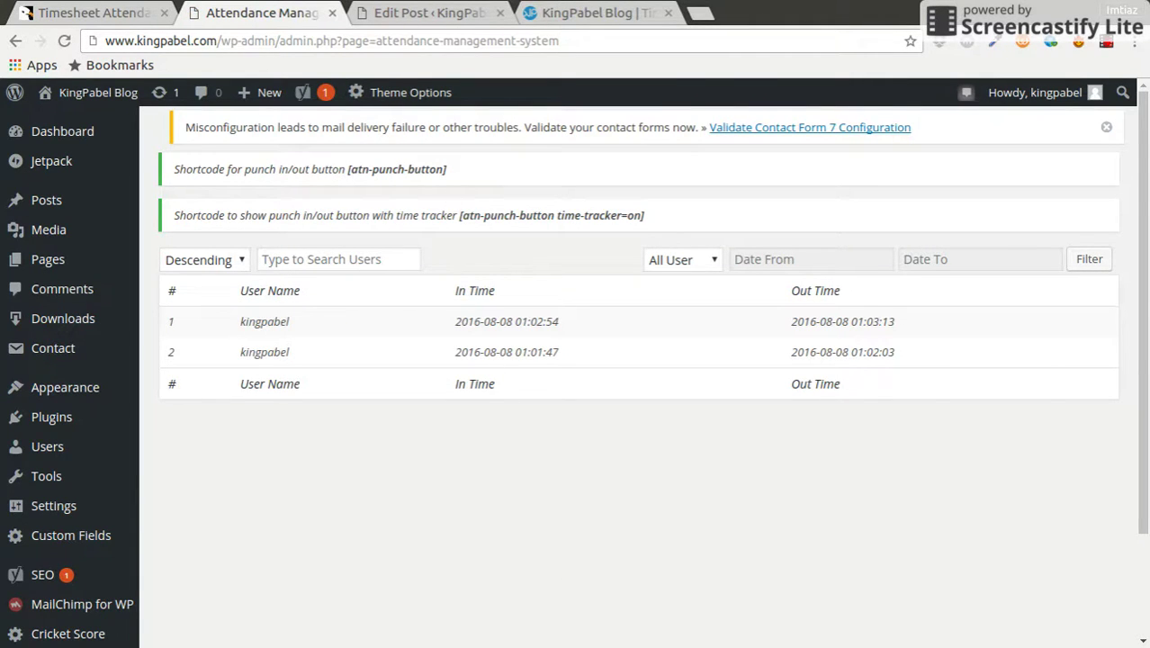
left_click(458, 16)
mouse_move(1035, 92)
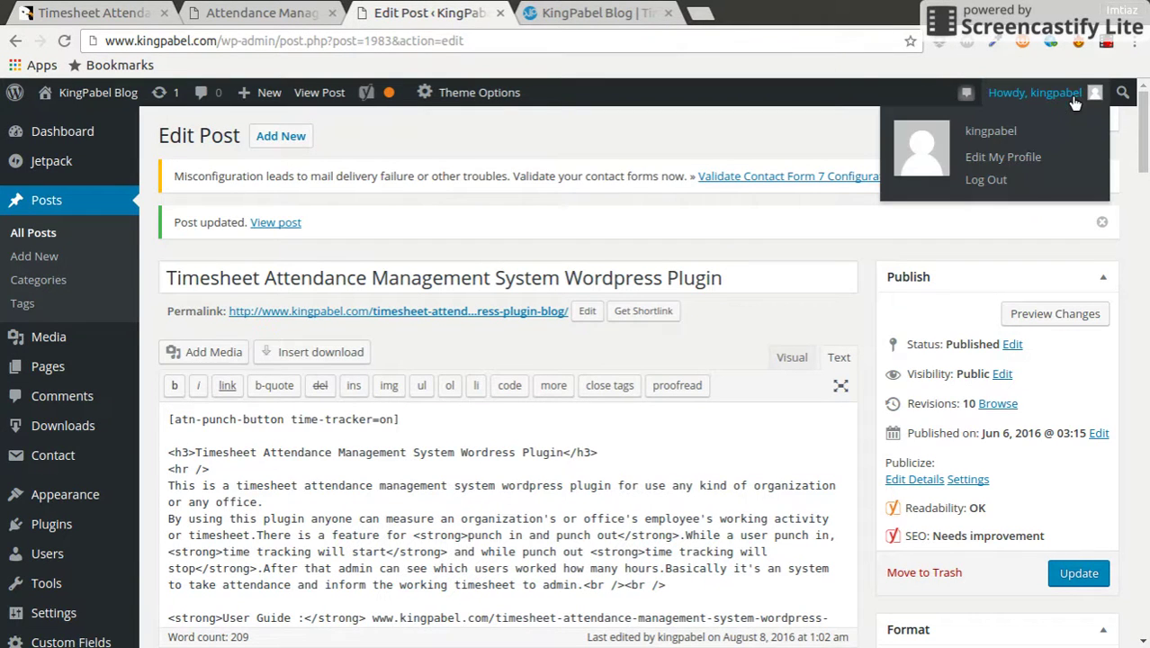
Log out the admin, reload the Timesheet post to see its punched-out notice, then view the login page.
left_click(986, 180)
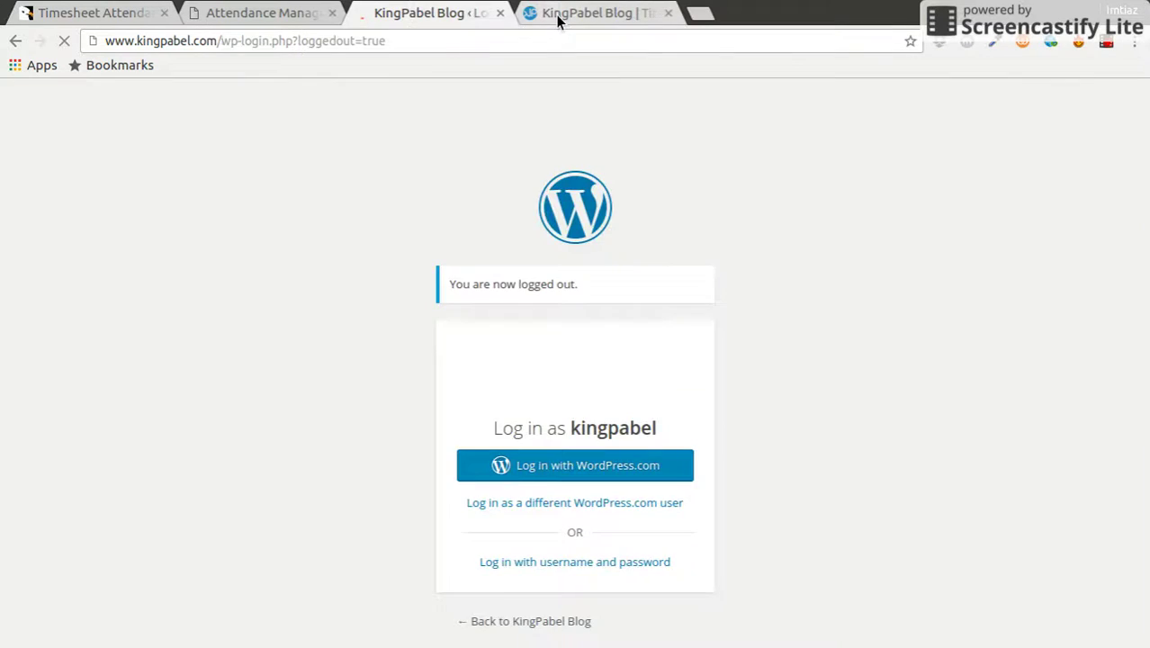
left_click(558, 15)
left_click(64, 41)
scroll(79, 336, "down", 3)
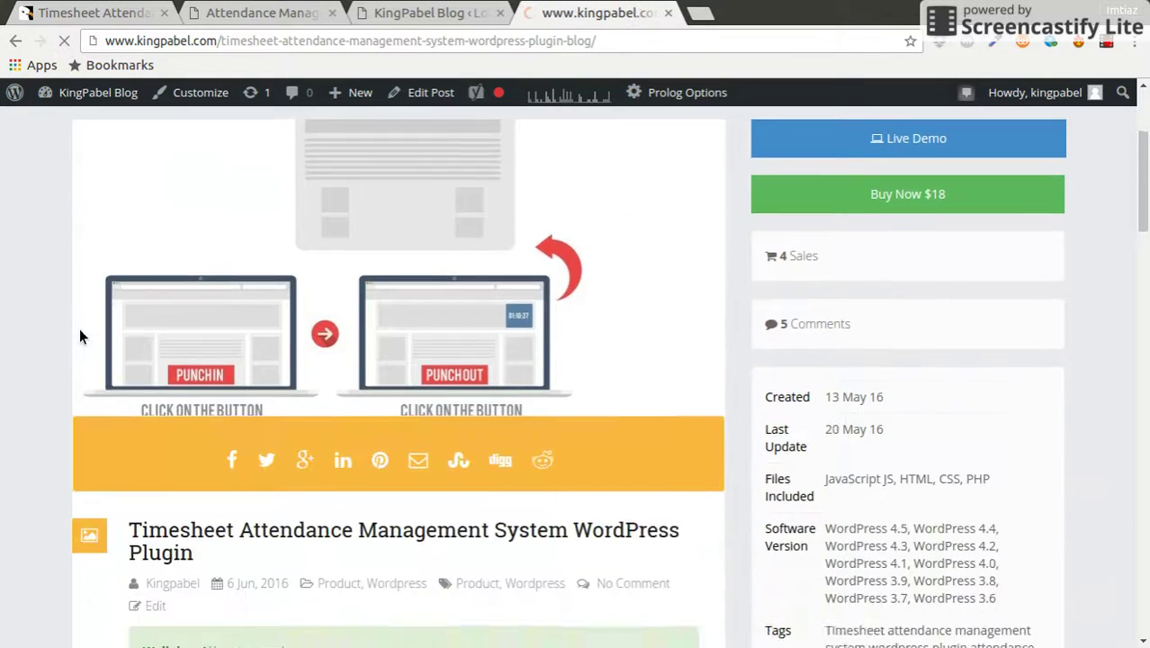
scroll(79, 336, "down", 3)
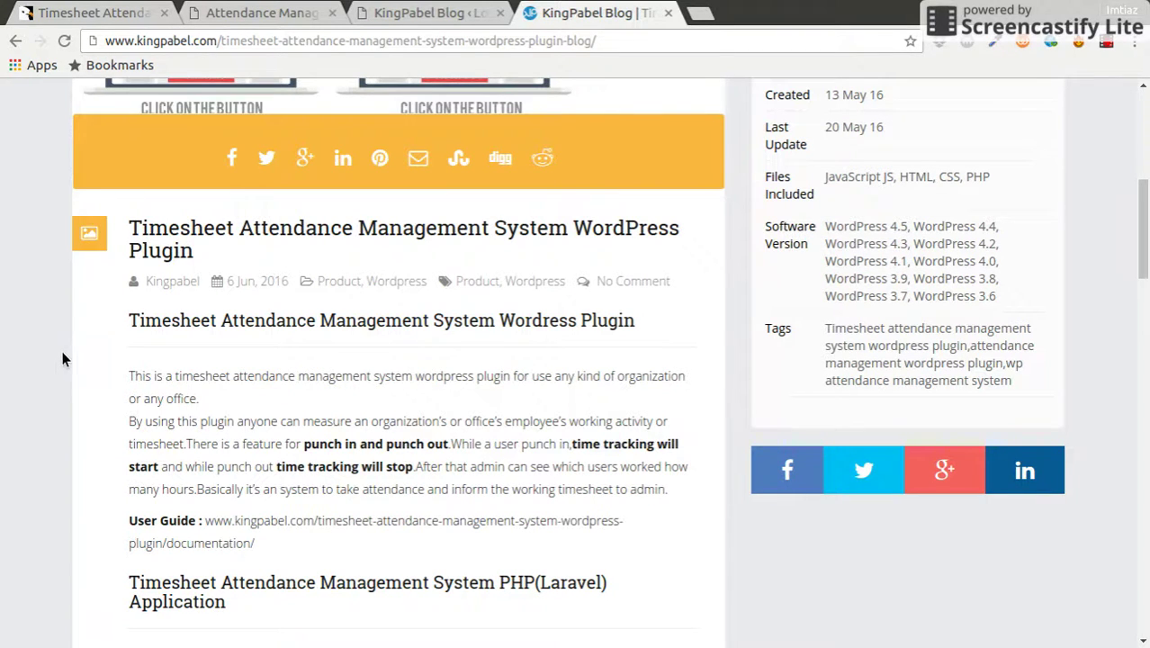
left_click(419, 12)
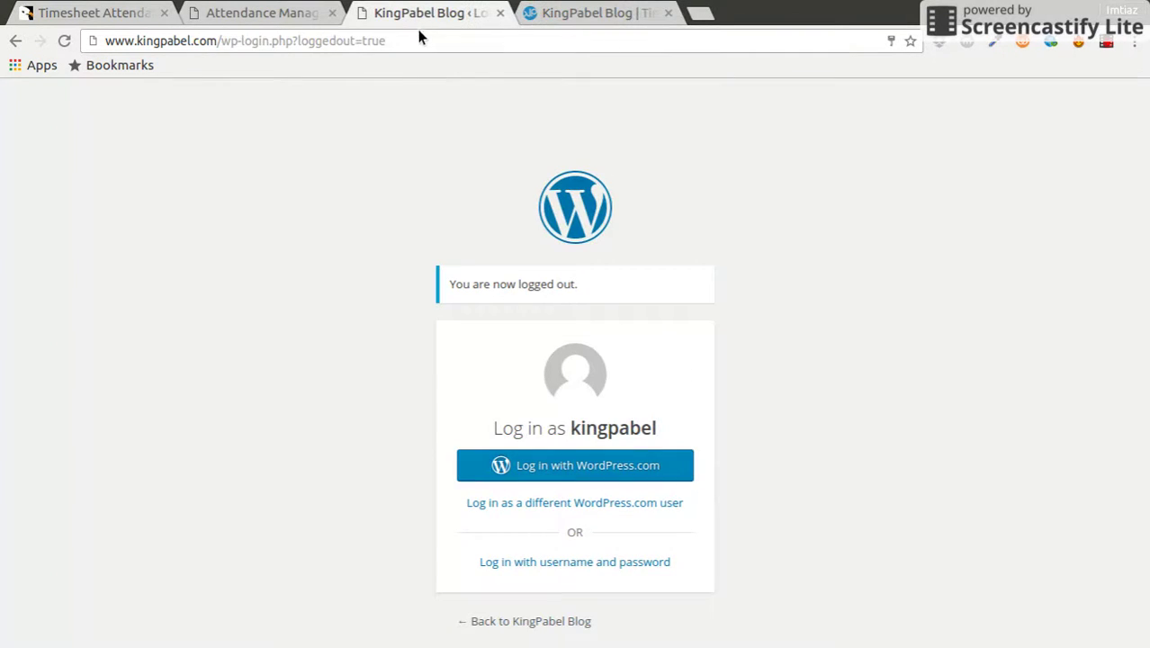
left_click(587, 564)
double_click(553, 396)
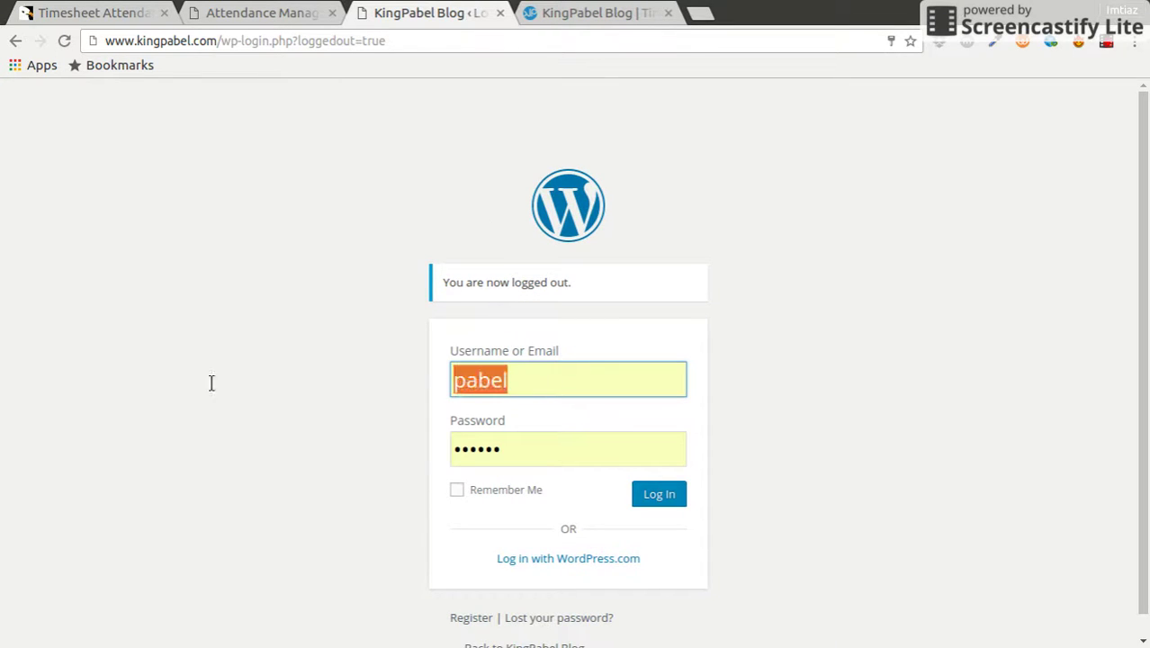
type("jv")
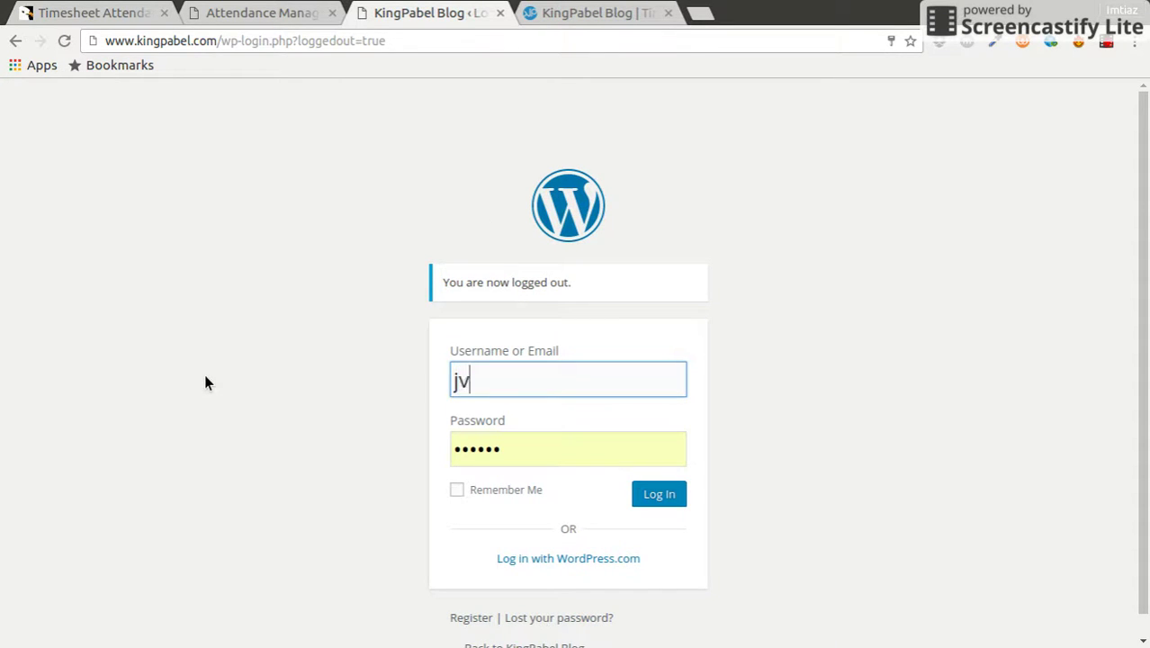
type("zoo")
key("Tab")
type("passw")
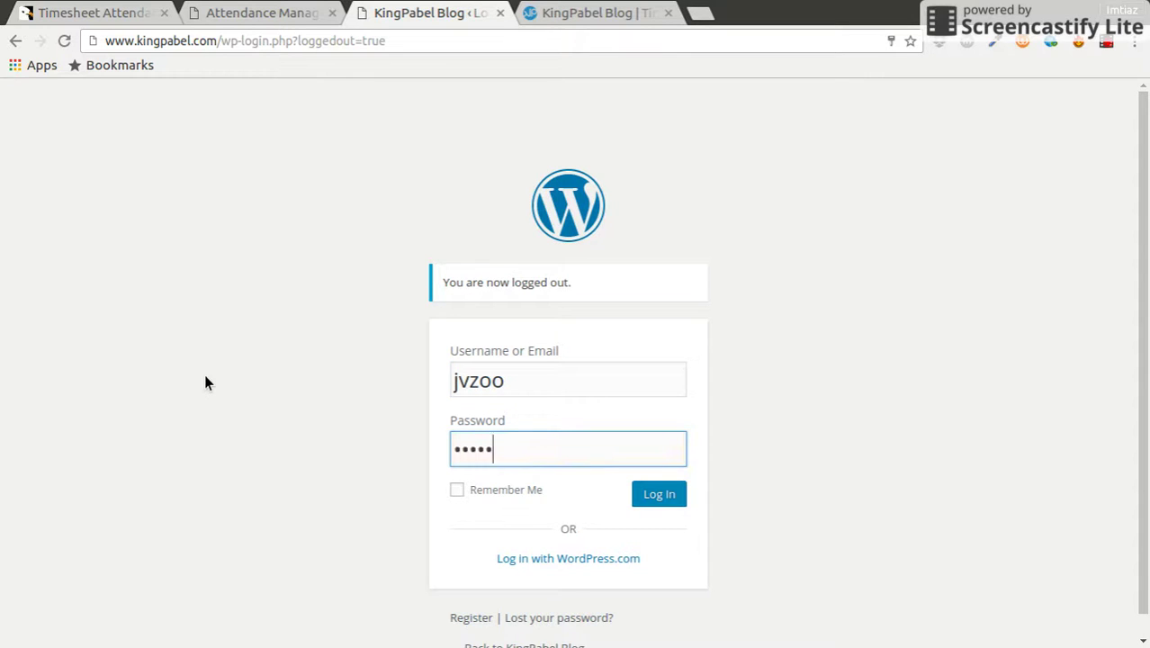
type("or")
key("Return")
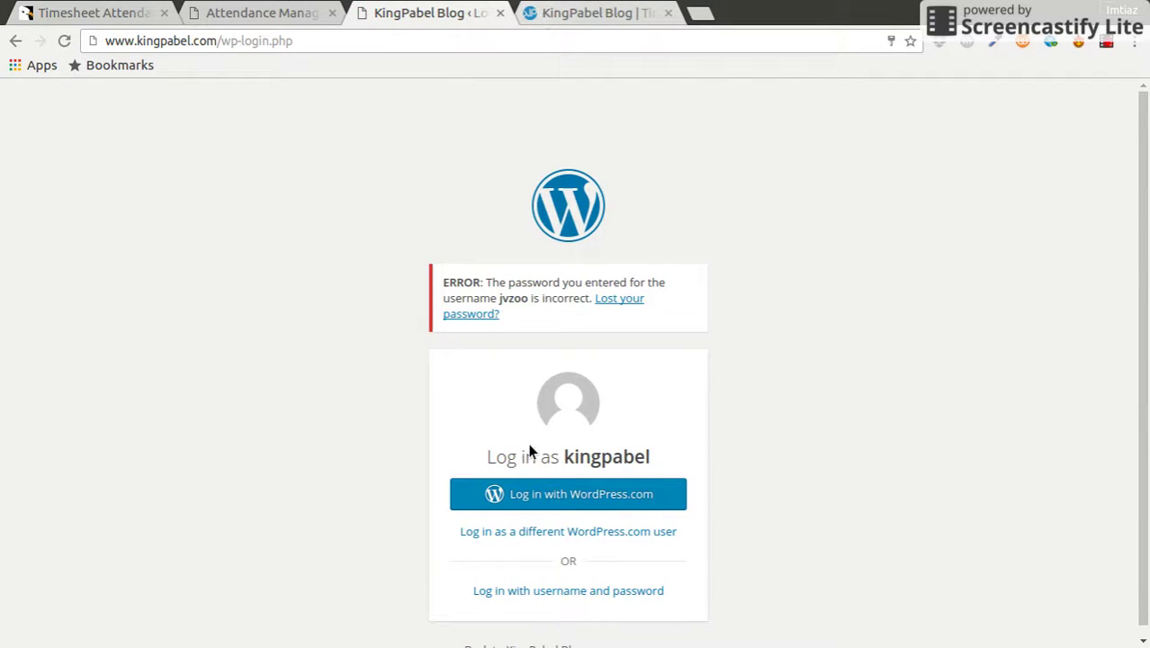
After the error, retry the login with the correct password and reload the plugin's blog post.
scroll(588, 518, "down", 1)
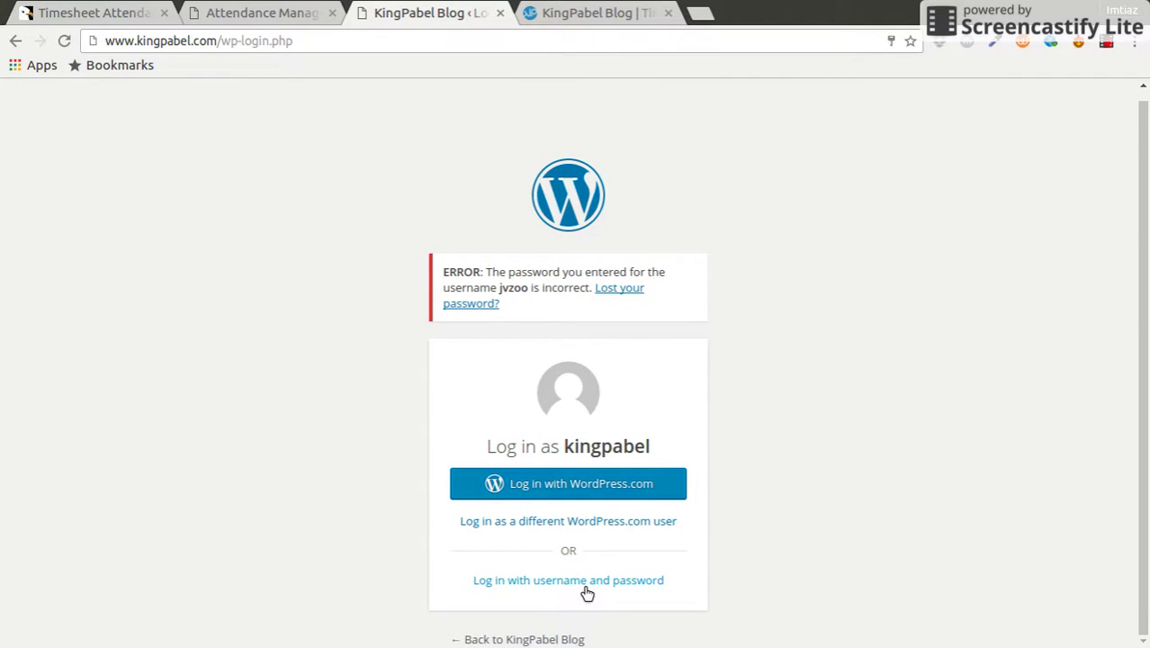
left_click(585, 587)
left_click(560, 490)
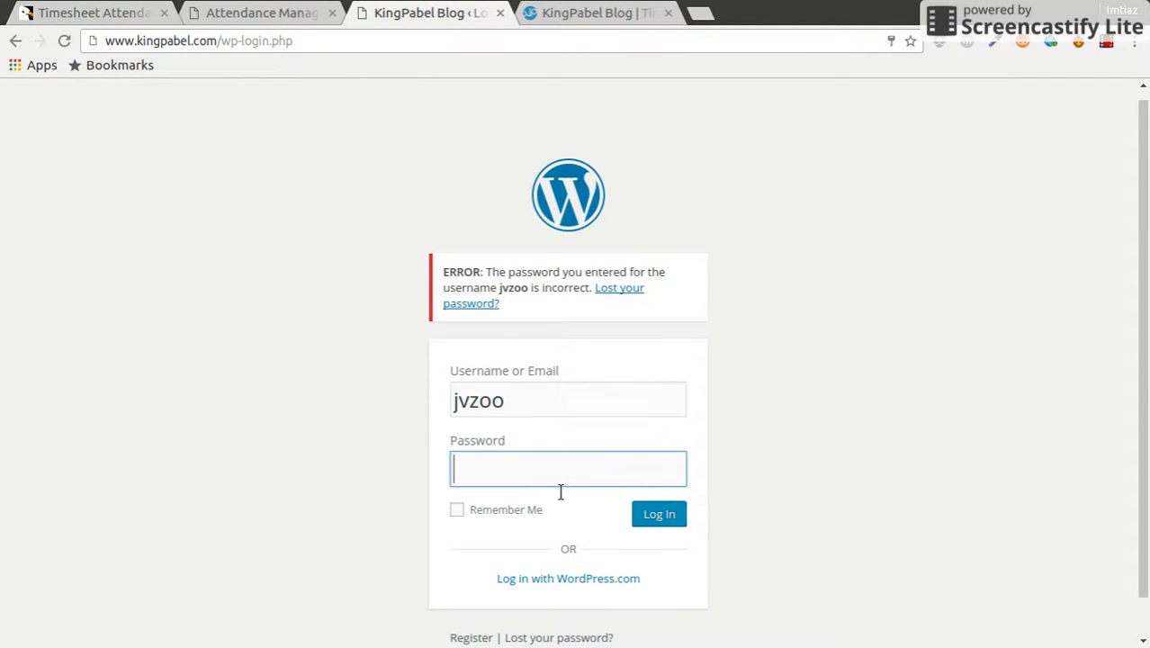
type("••••••")
type("•••")
key("Return")
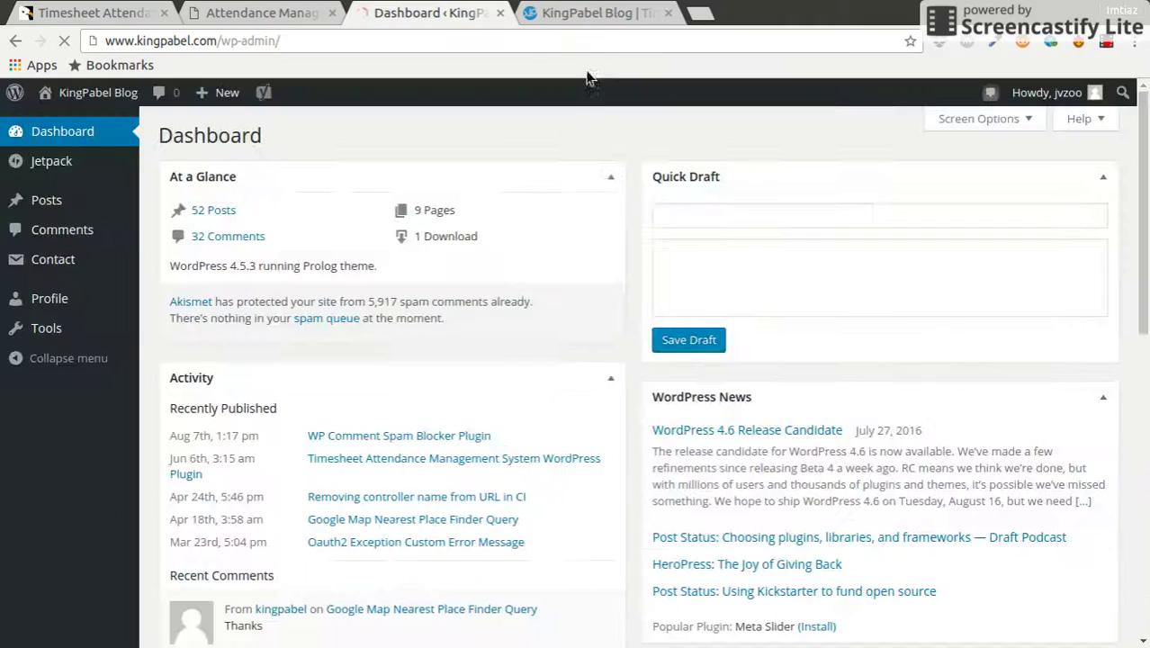
left_click(595, 18)
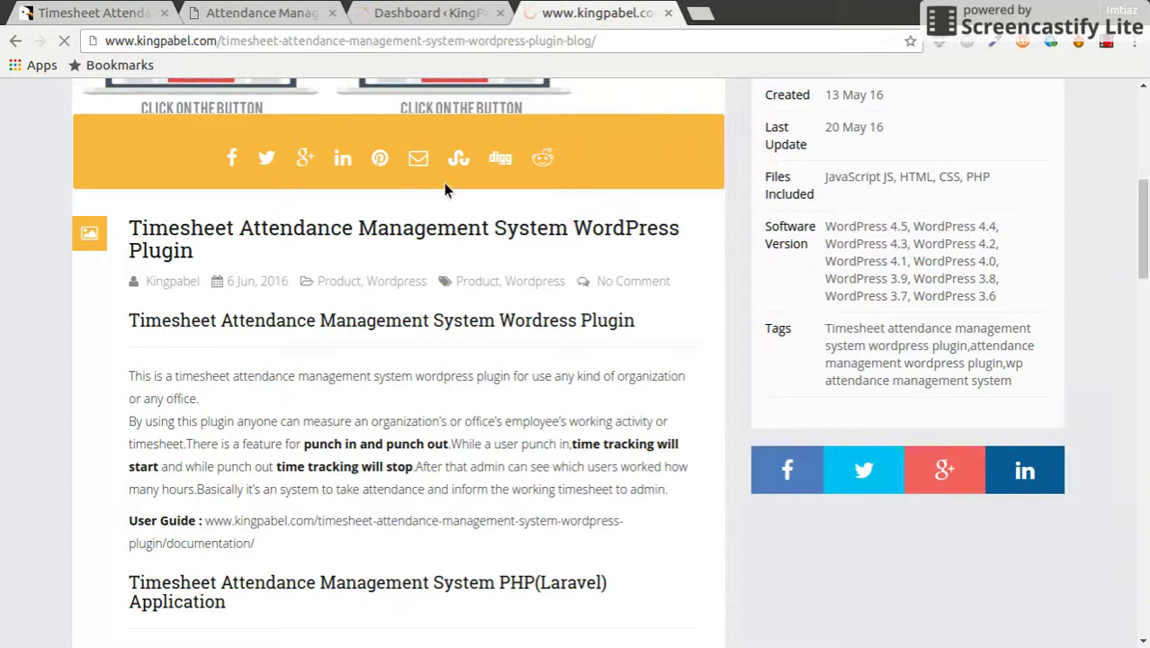
left_click(418, 207)
As the second user, punch in and out on the Timesheet post, then return to the dashboard.
left_click(441, 15)
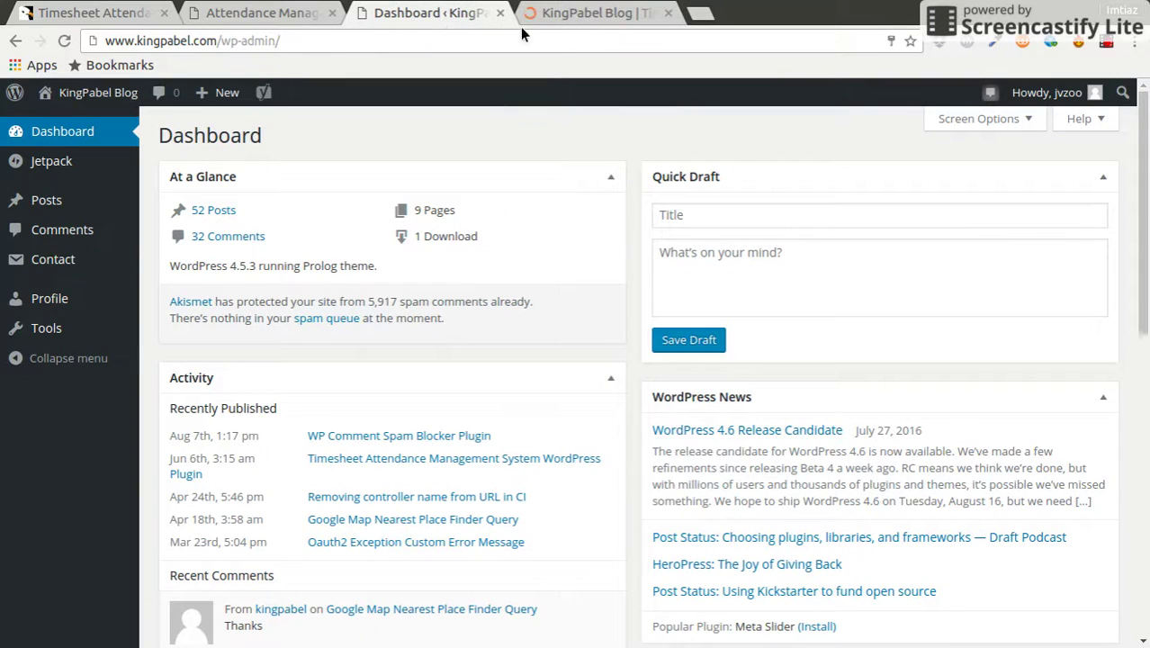
left_click(586, 18)
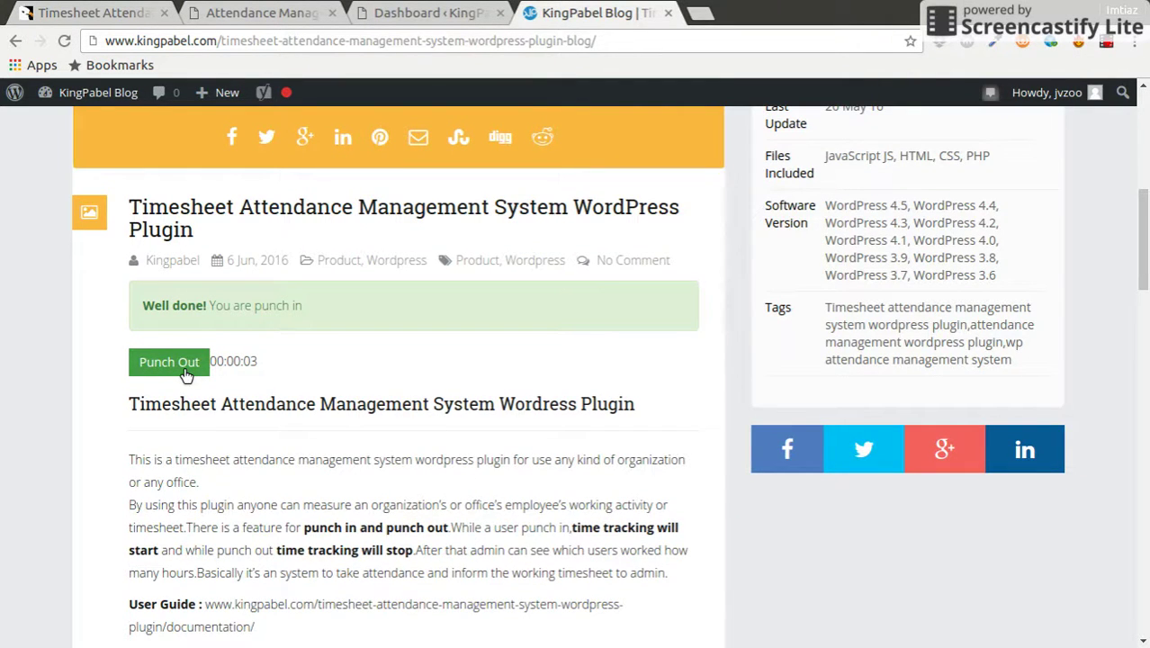
left_click(184, 374)
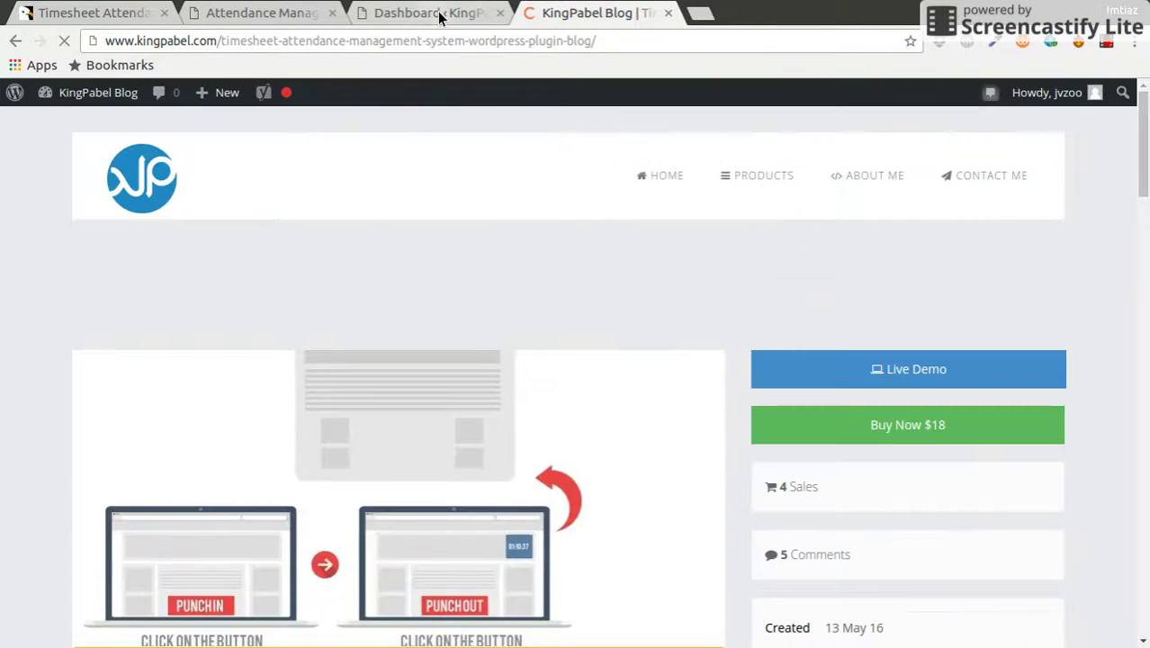
left_click(430, 12)
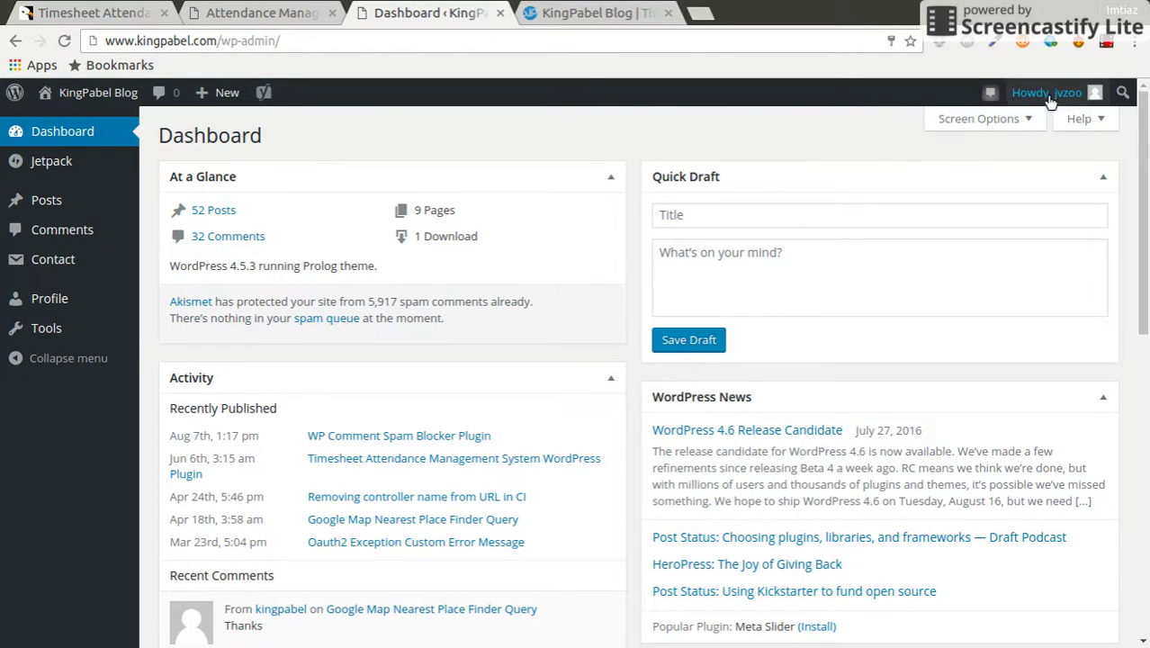
Log out the second user, sign back in as admin, and open the Attendance list.
mouse_move(1046, 93)
left_click(990, 180)
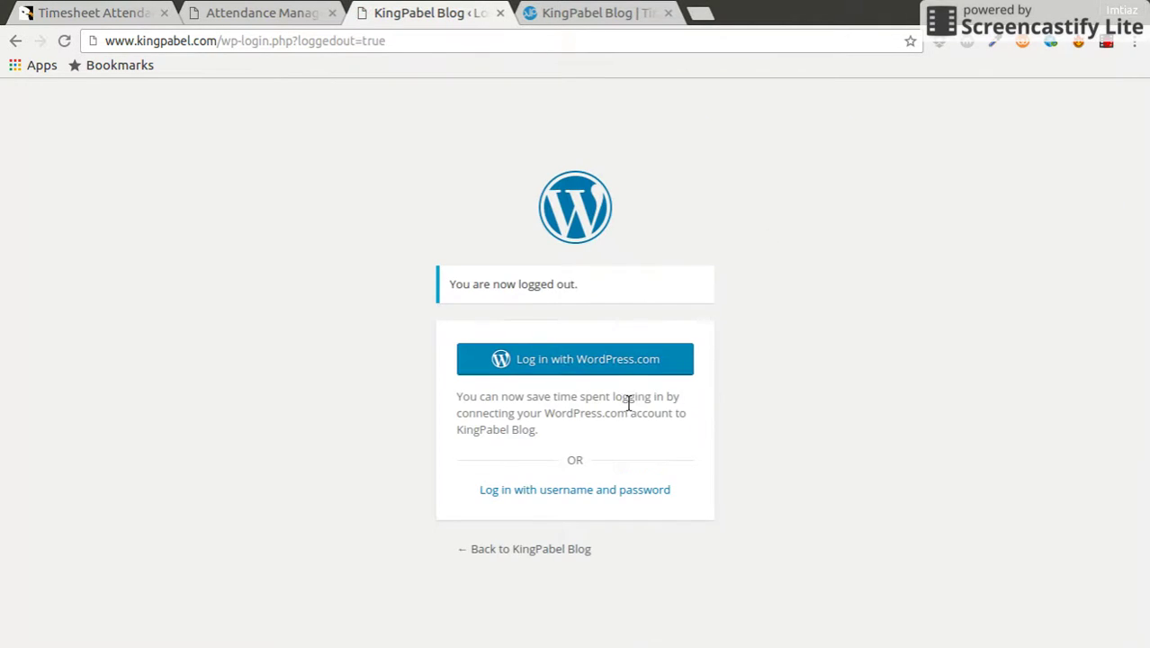
left_click(617, 369)
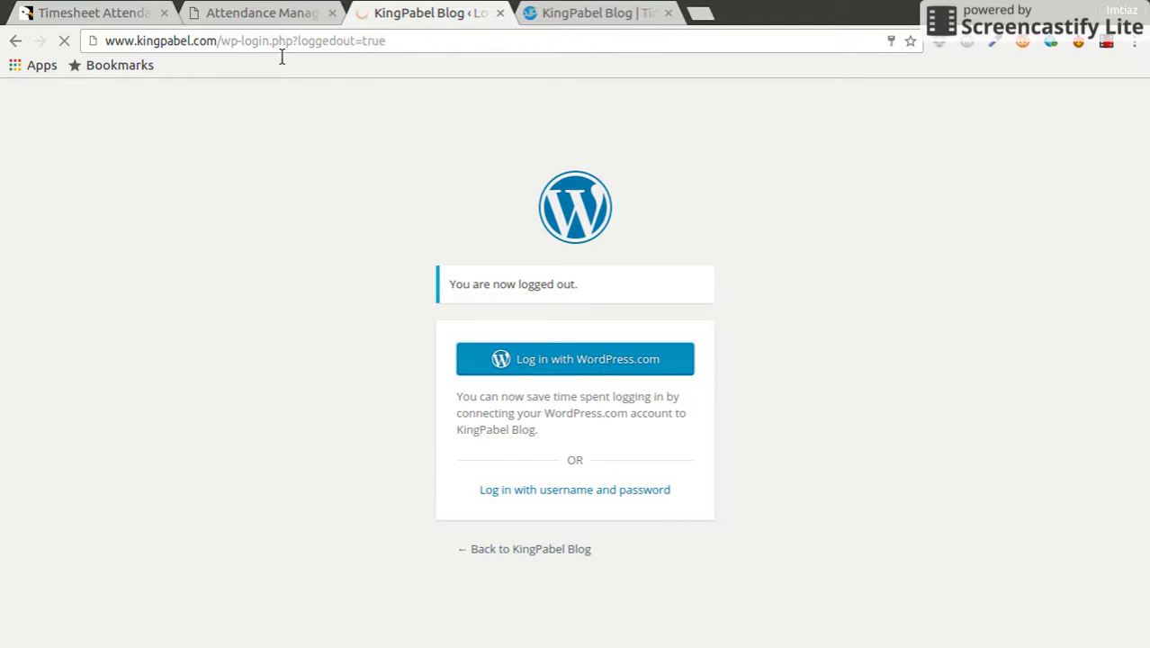
left_click(332, 12)
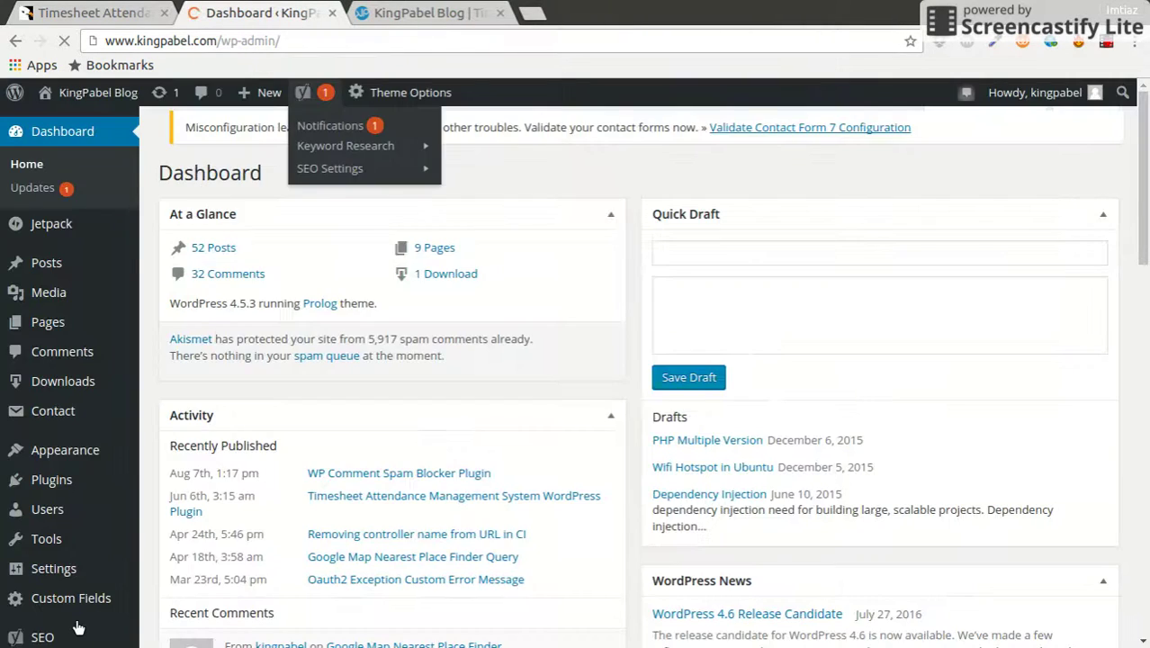
scroll(82, 583, "down", 3)
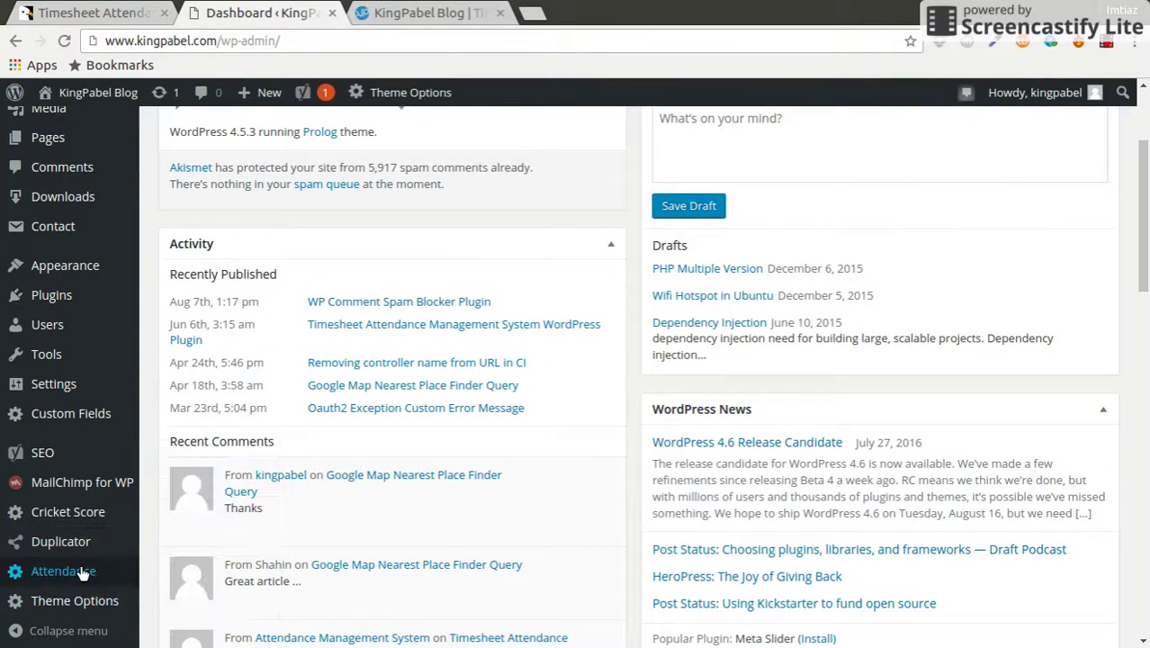
left_click(85, 576)
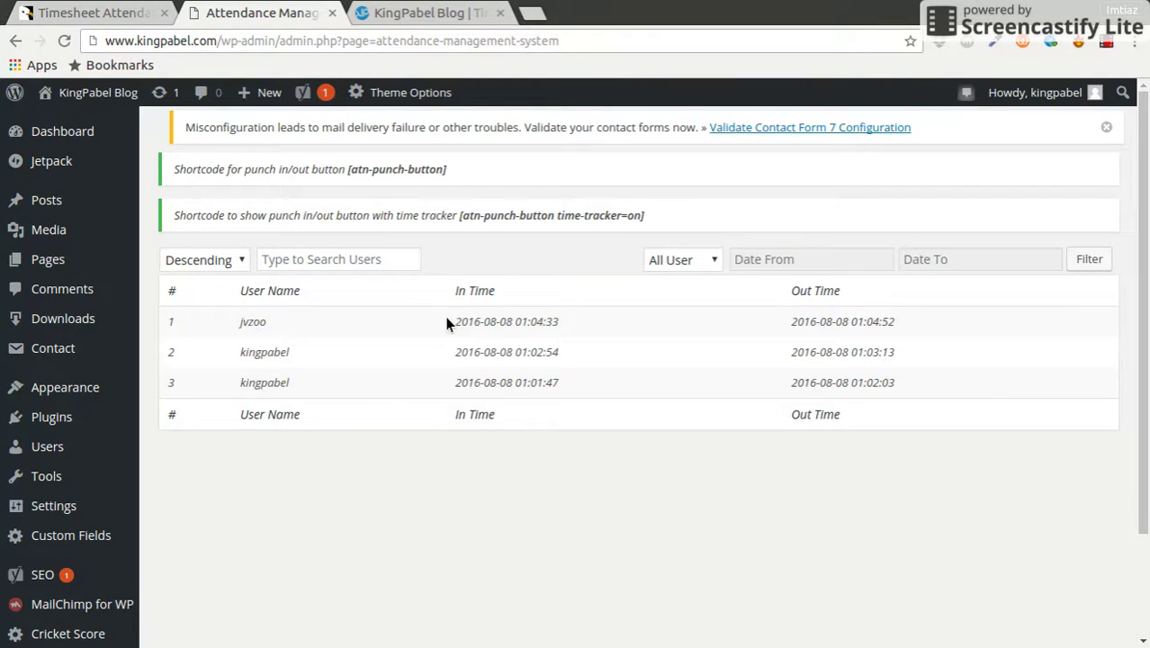
Highlight the second user's records: punch-in at 01:04:33 and punch-out at 01:04:52.
left_click_drag(460, 321, 742, 354)
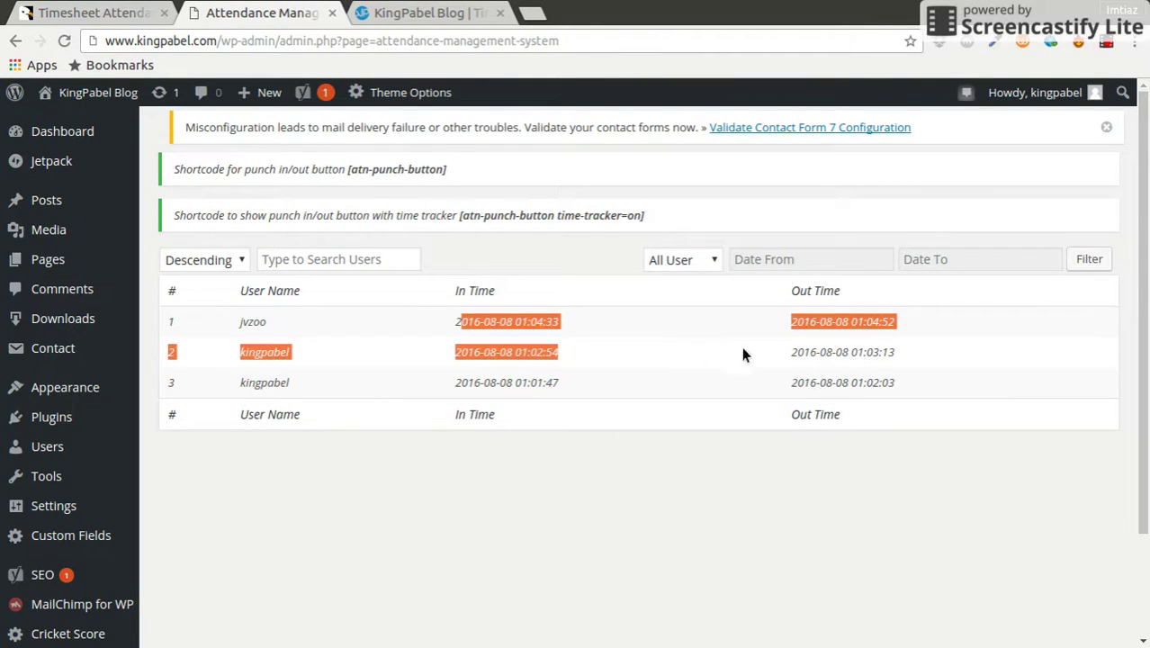
left_click_drag(792, 321, 1001, 333)
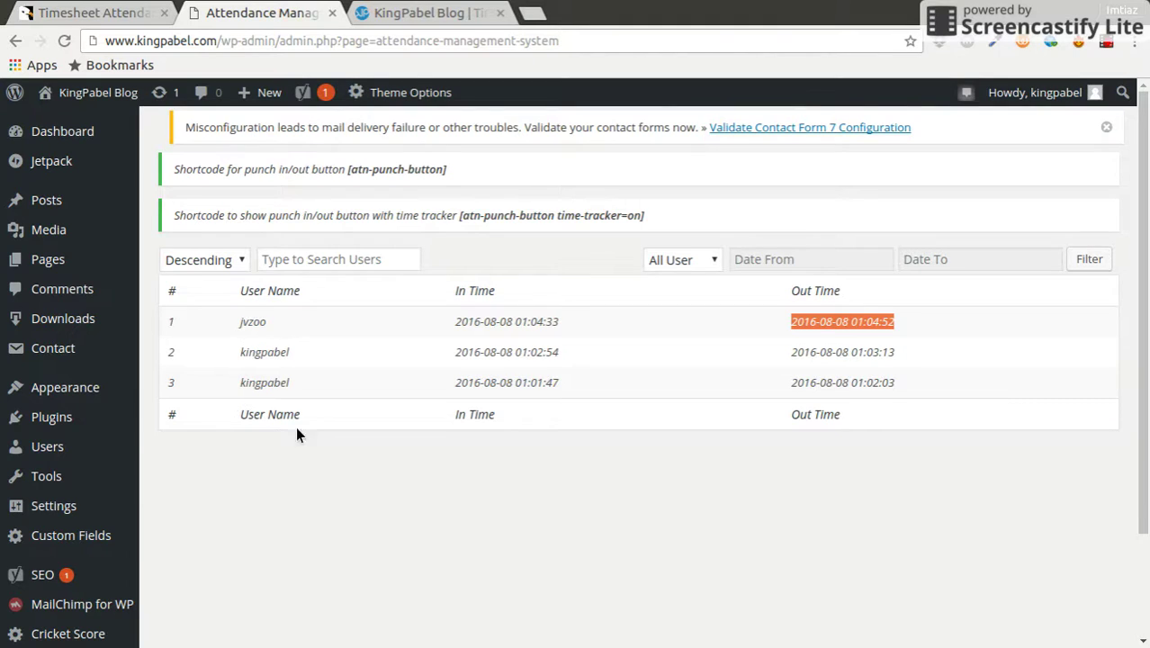
left_click(133, 16)
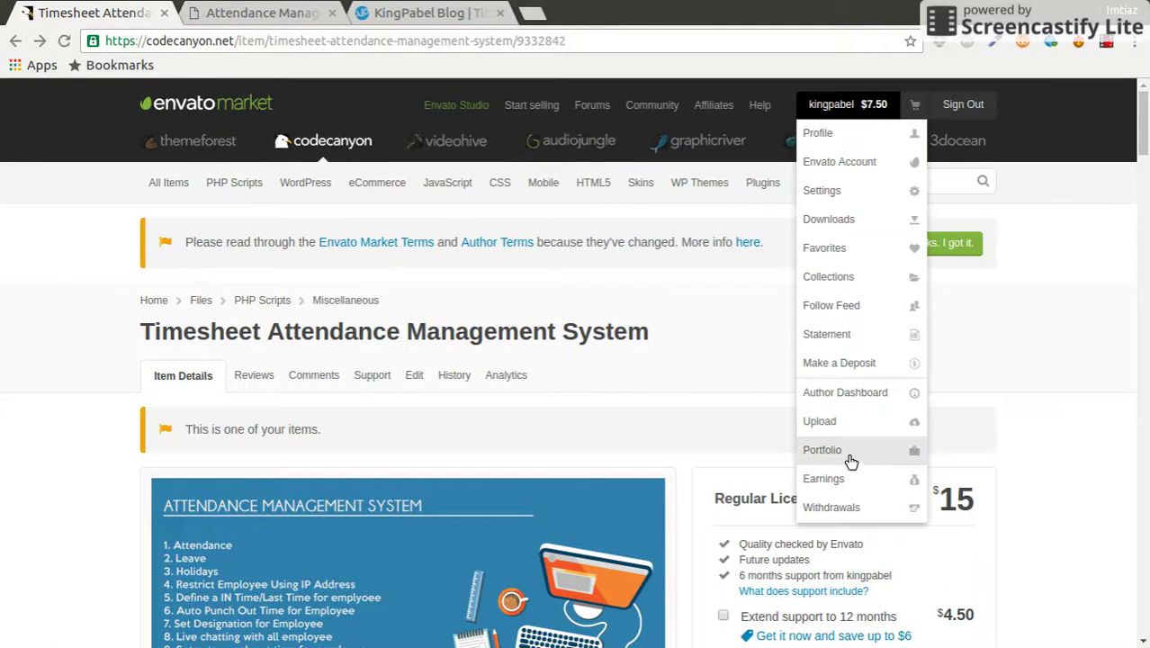
Open the author's portfolio and review the Timesheet Attendance Management System item details.
left_click(848, 457)
scroll(444, 360, "down", 3)
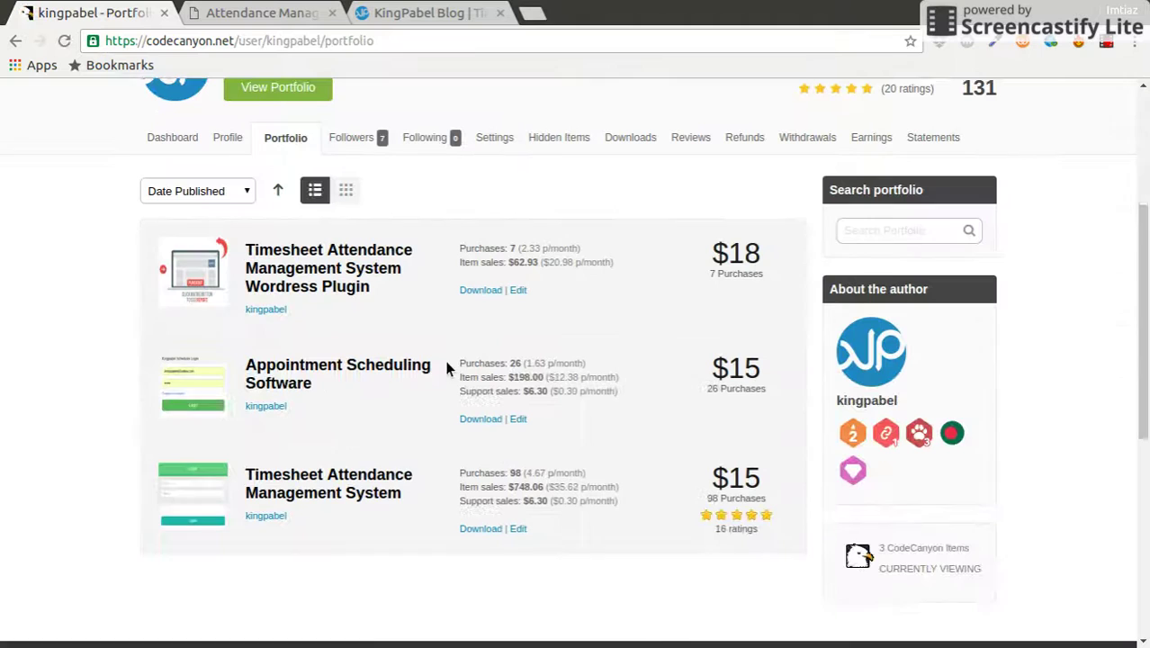
middle_click(359, 500)
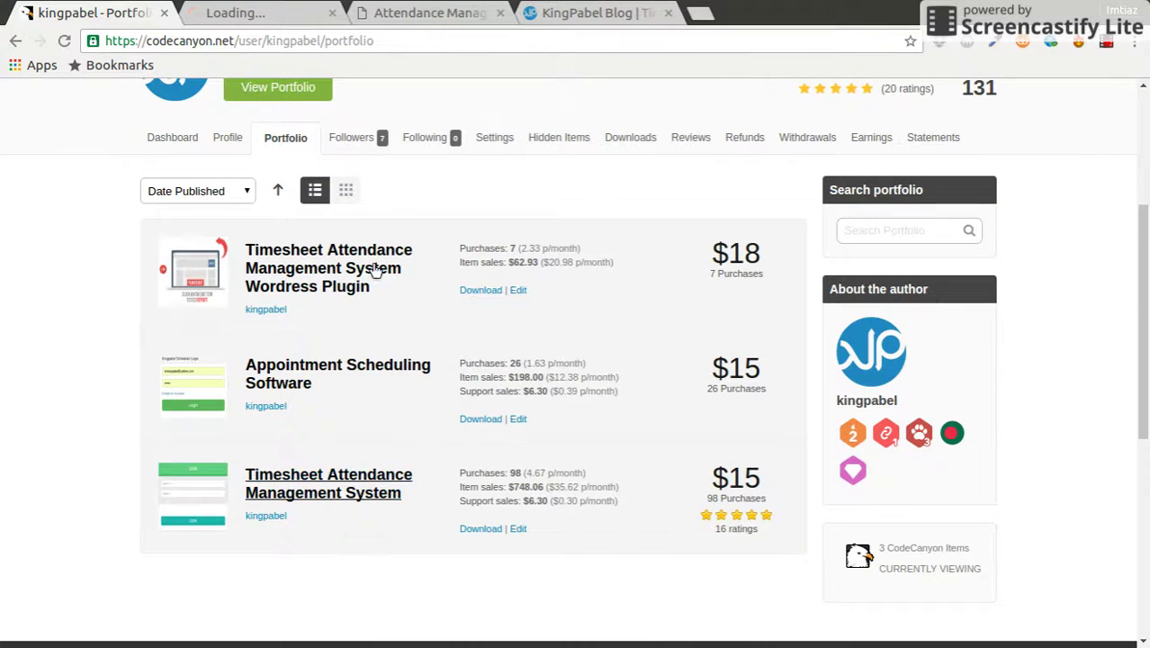
left_click(300, 16)
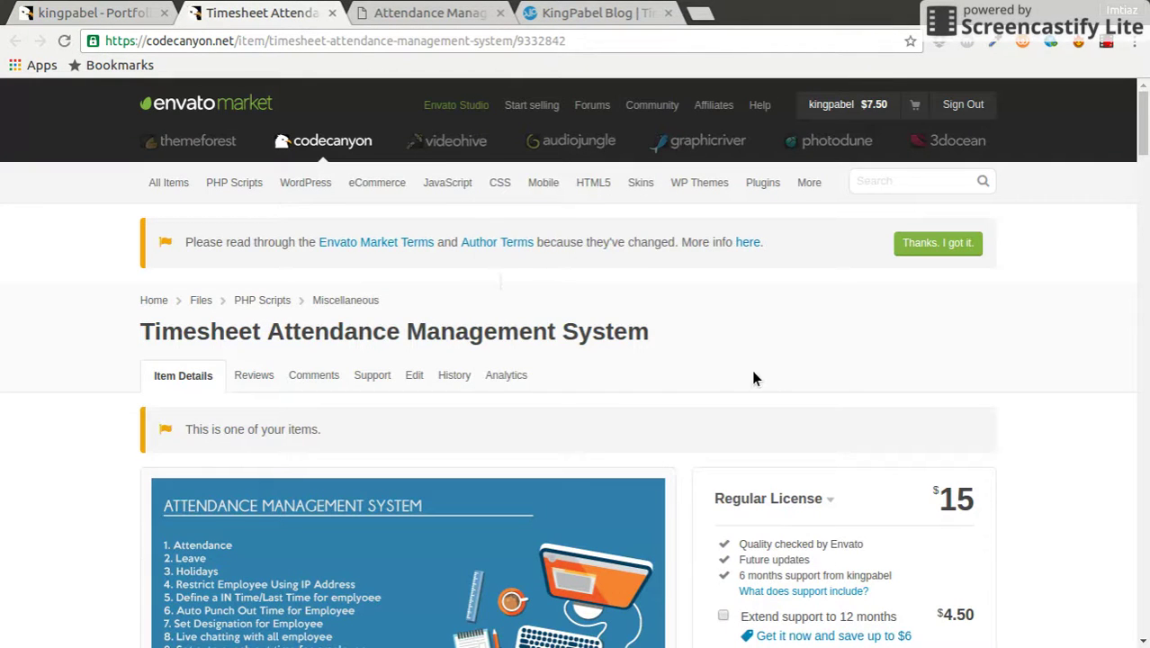
scroll(563, 406, "down", 3)
scroll(566, 411, "down", 3)
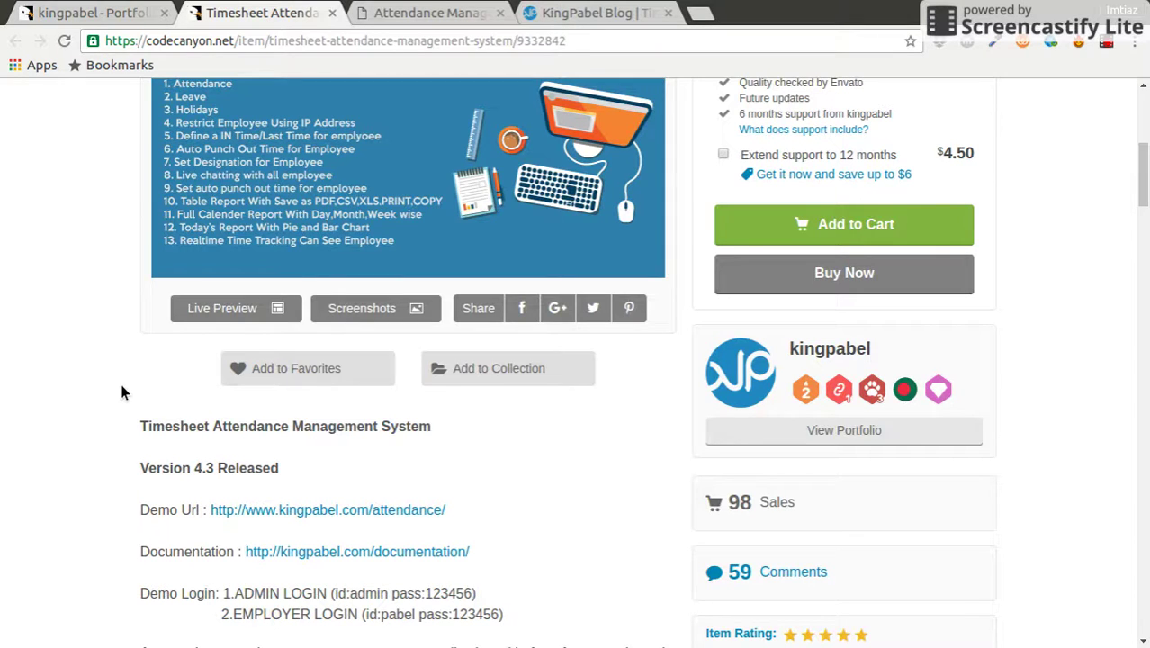
scroll(123, 391, "down", 3)
scroll(123, 391, "down", 3)
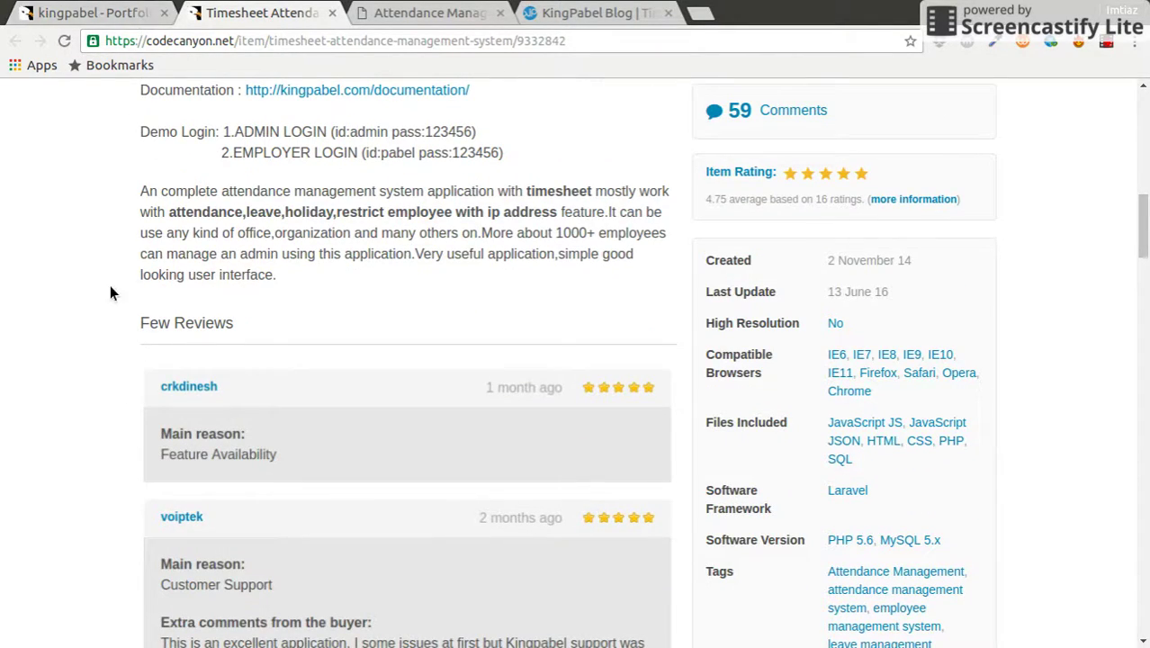
From the portfolio, open the Timesheet Attendance WordPress Plugin item and scroll through its details.
left_click(117, 12)
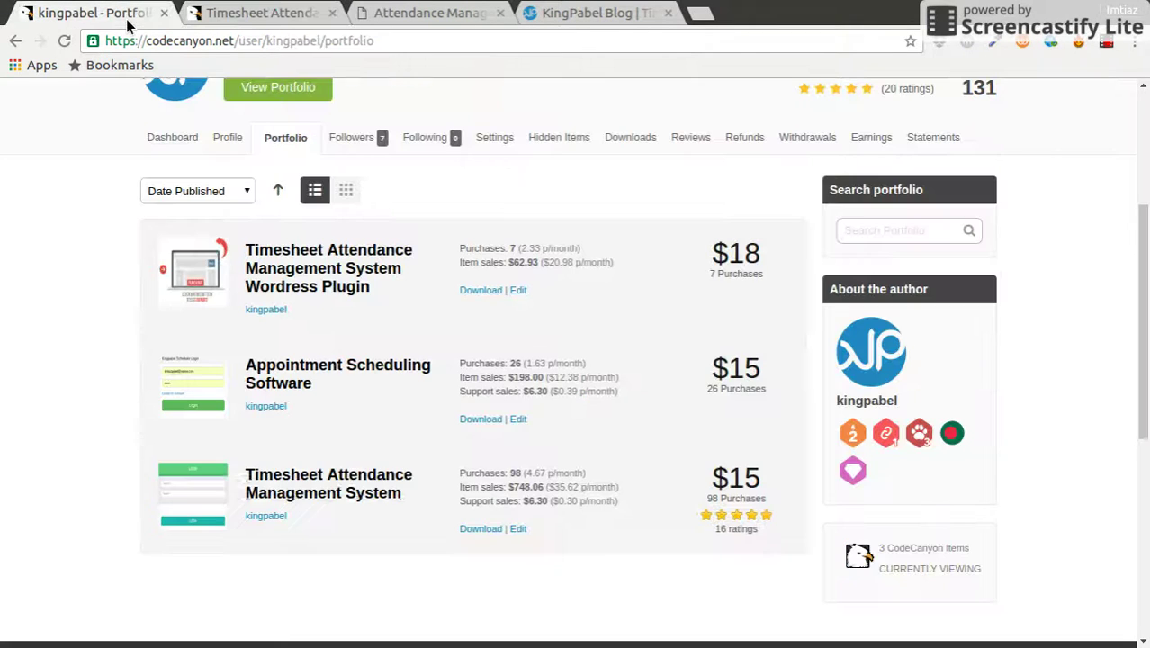
middle_click(315, 288)
left_click(432, 13)
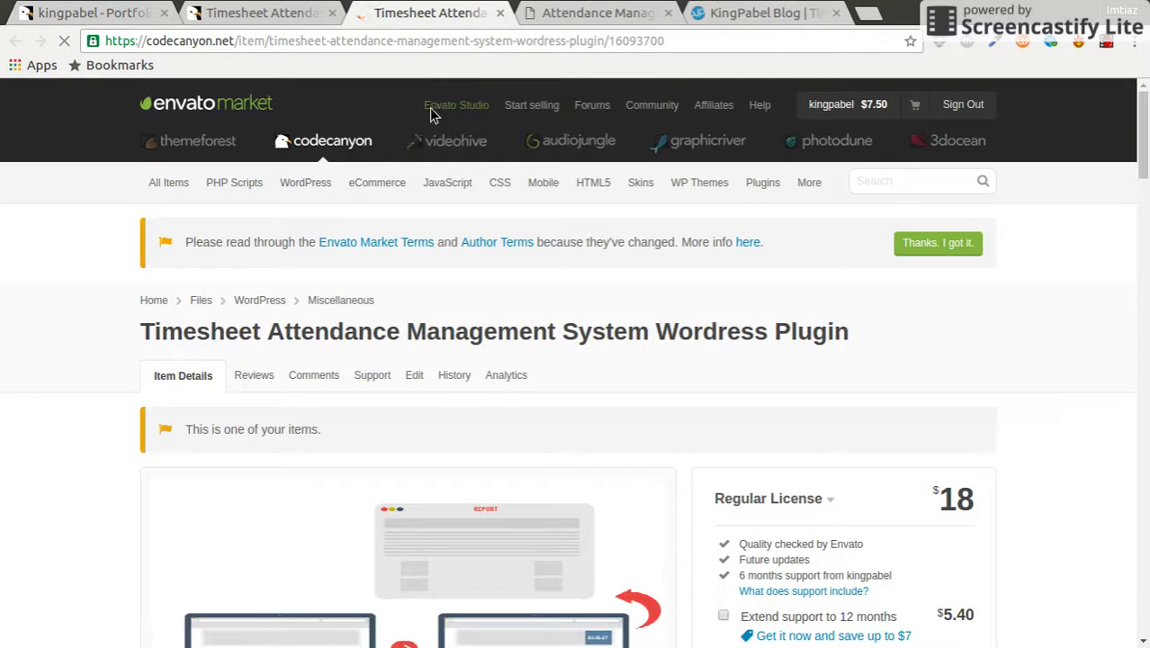
scroll(358, 318, "down", 3)
scroll(358, 318, "down", 3)
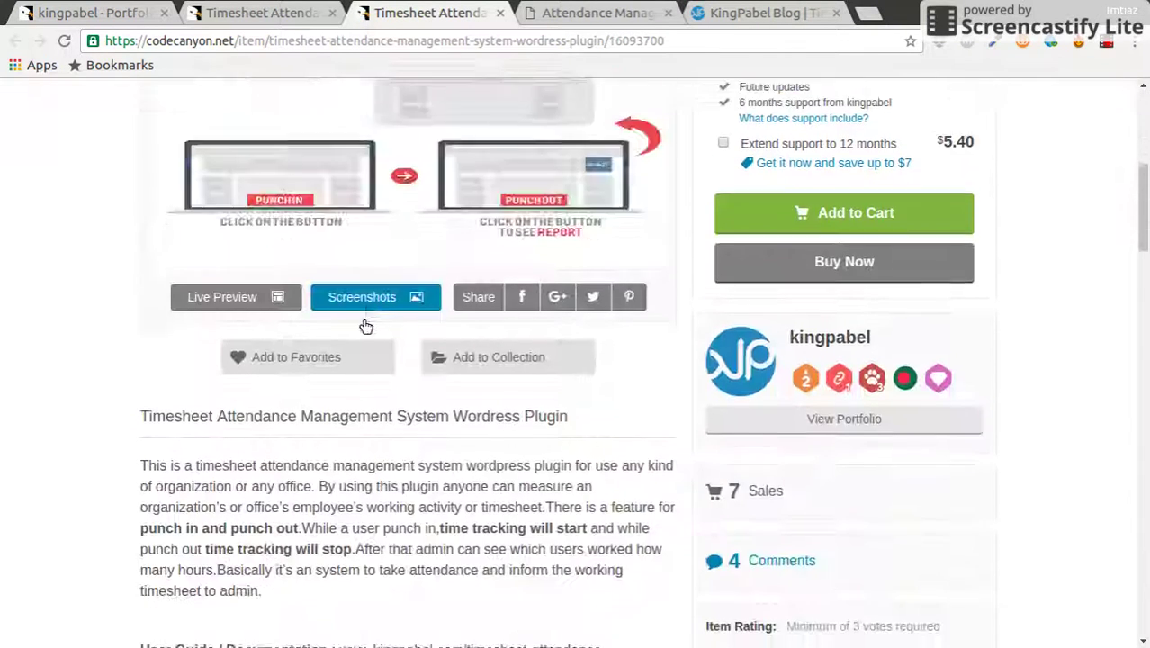
scroll(365, 326, "down", 4)
scroll(963, 303, "down", 2)
scroll(899, 308, "down", 2)
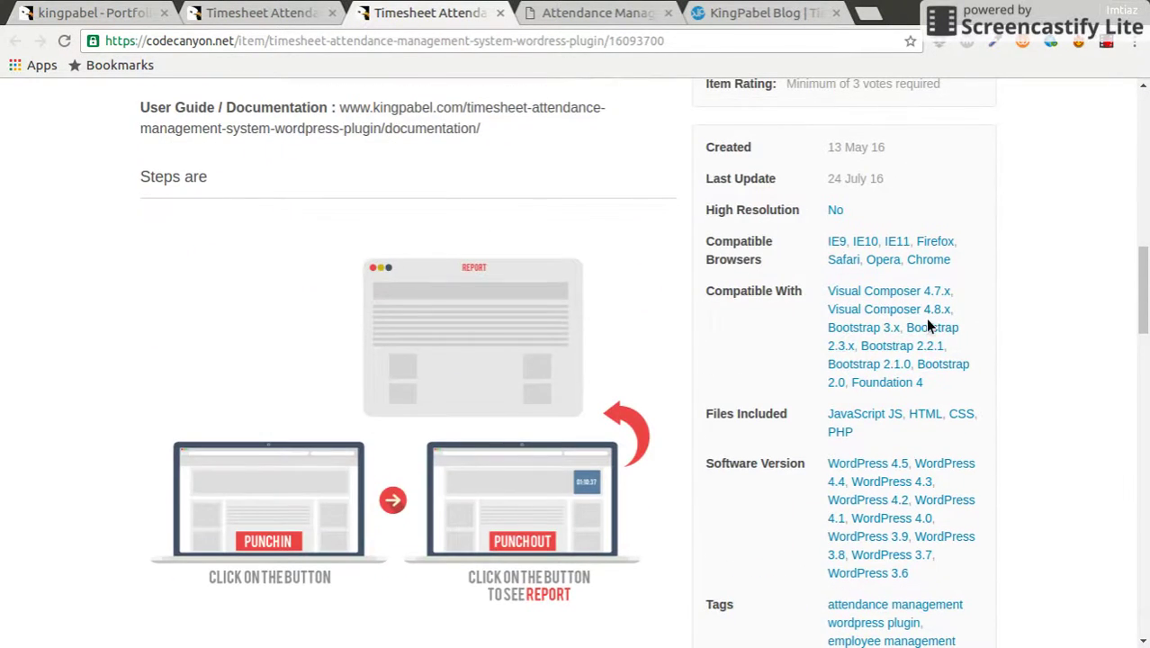